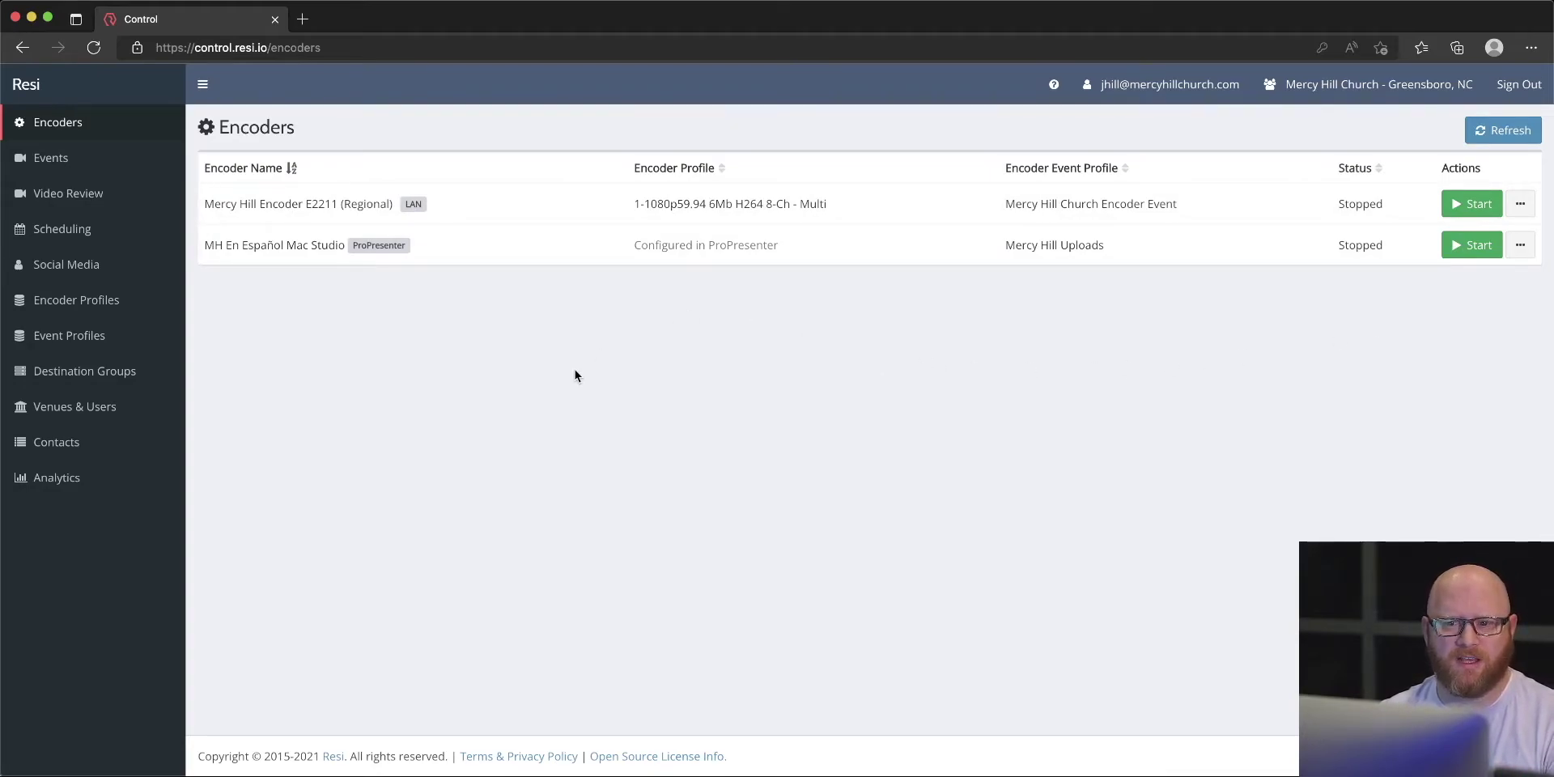
Step: Open the Thursday Evening RAW Playback recording from the list of web events for watching
left_click(53, 158)
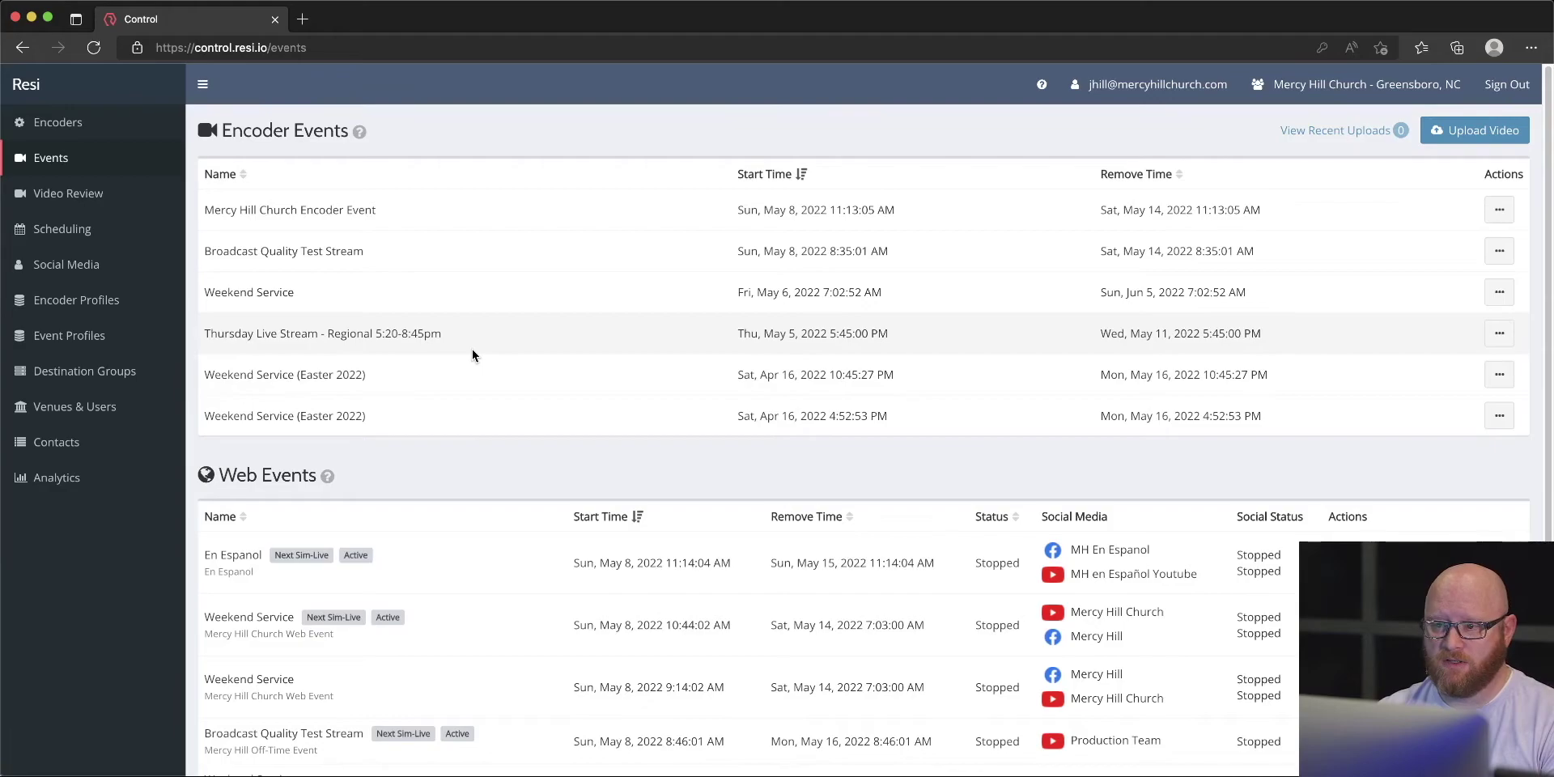
scroll(473, 349, "down", 1)
scroll(473, 353, "down", 2)
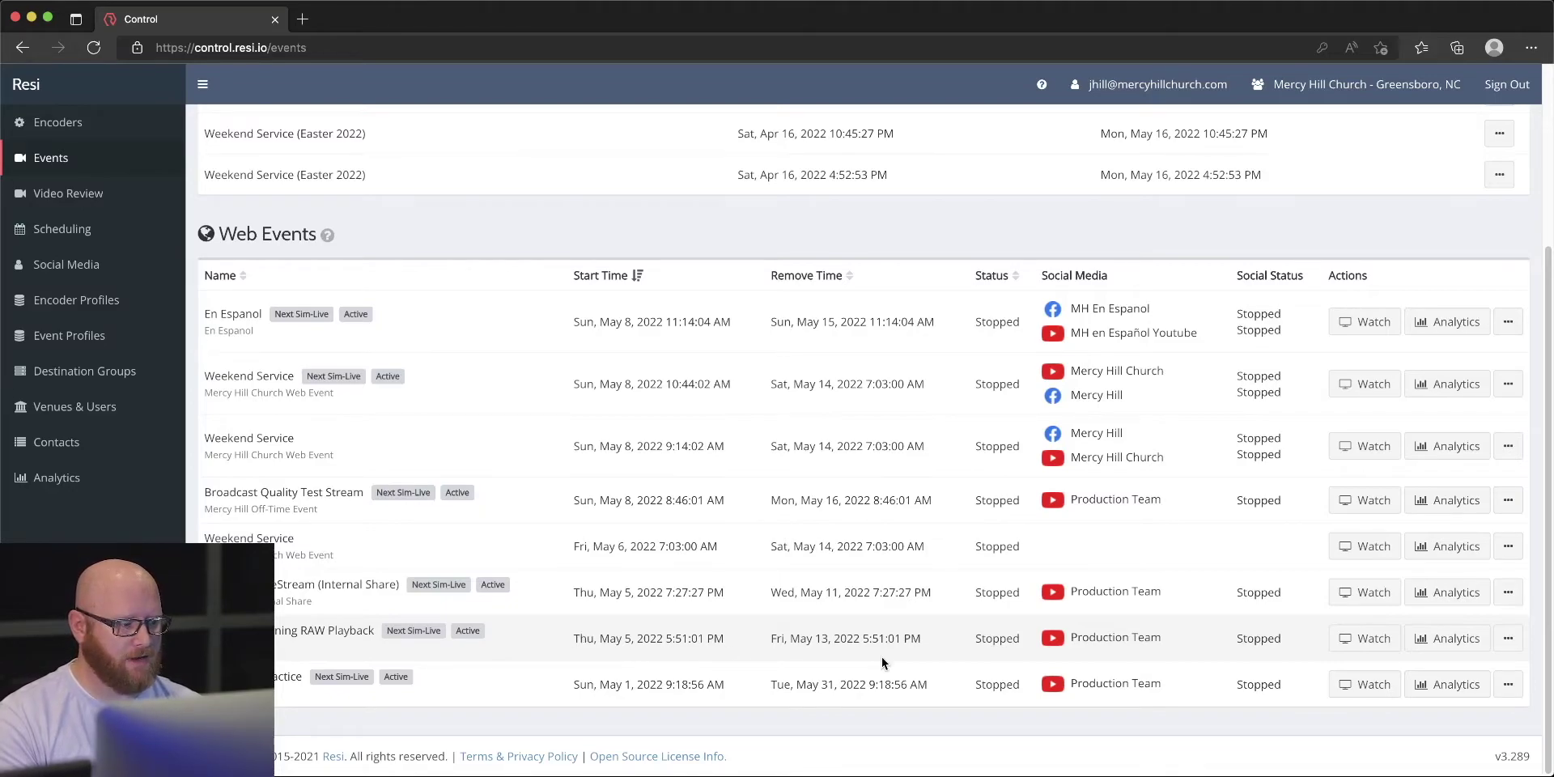
left_click(1355, 640)
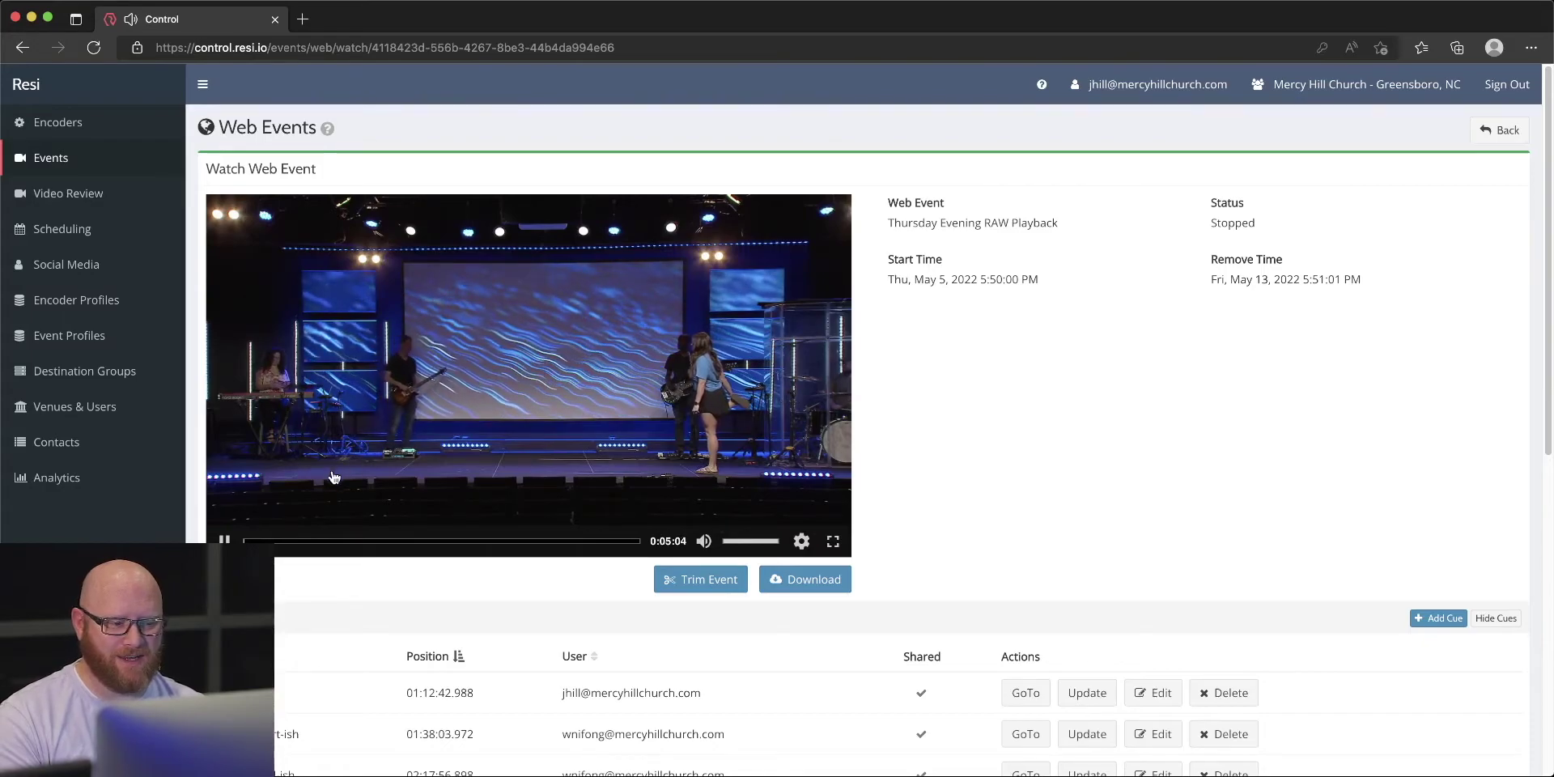
Step: Skim the recording at several points between 0:33:56 and 1:56:01 and review its existing cues
left_click(324, 541)
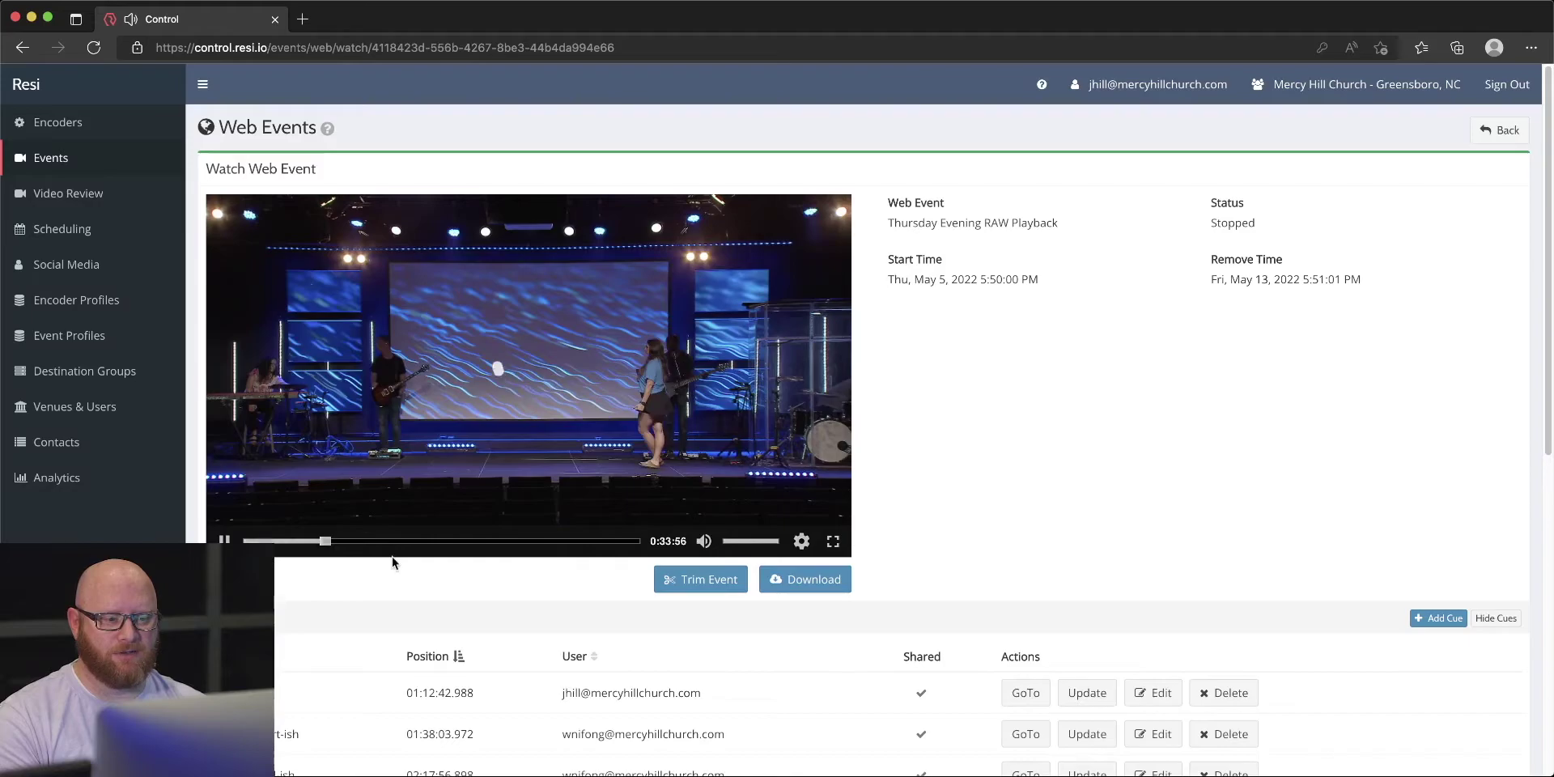
left_click(421, 544)
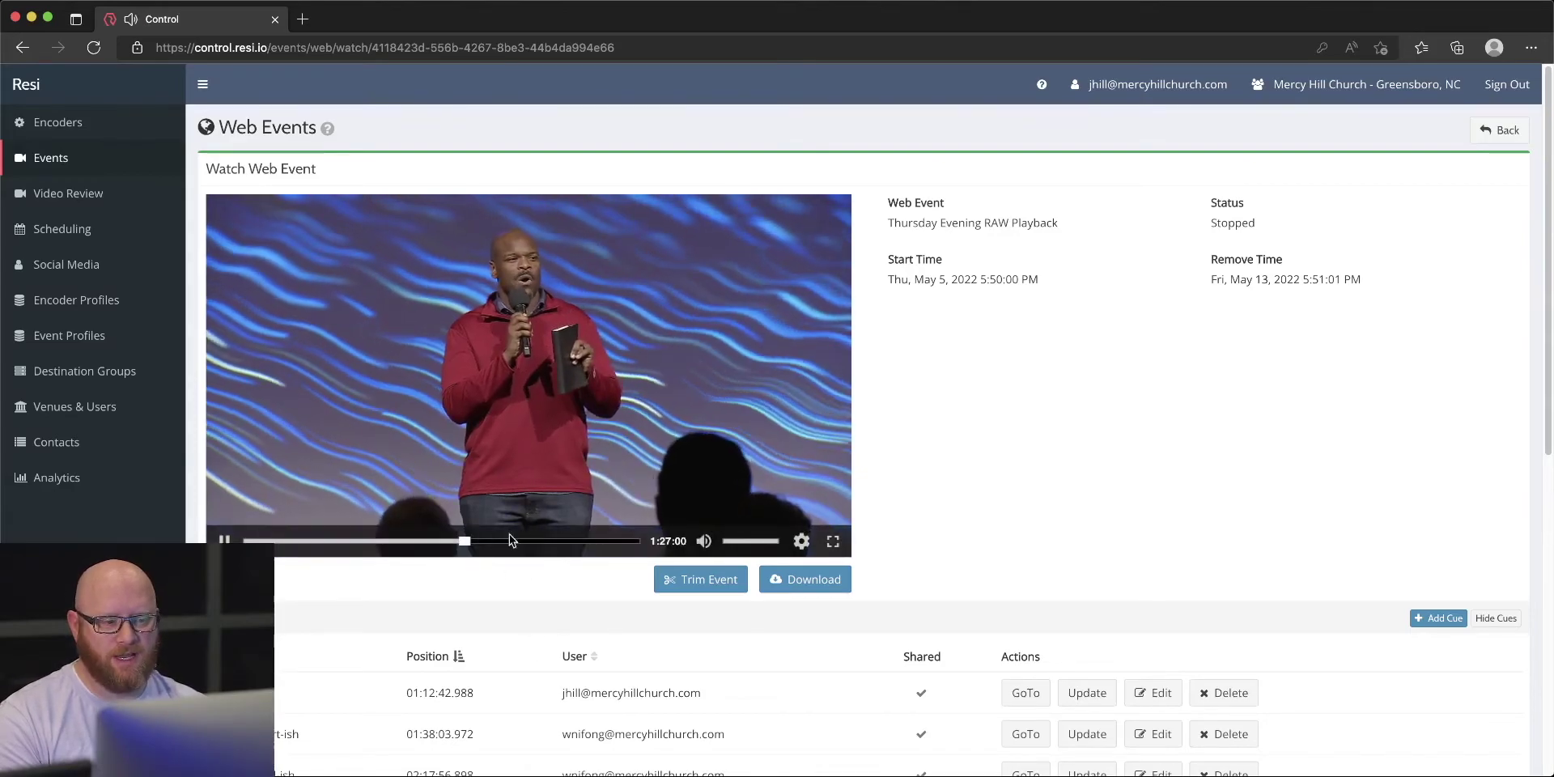
left_click(540, 541)
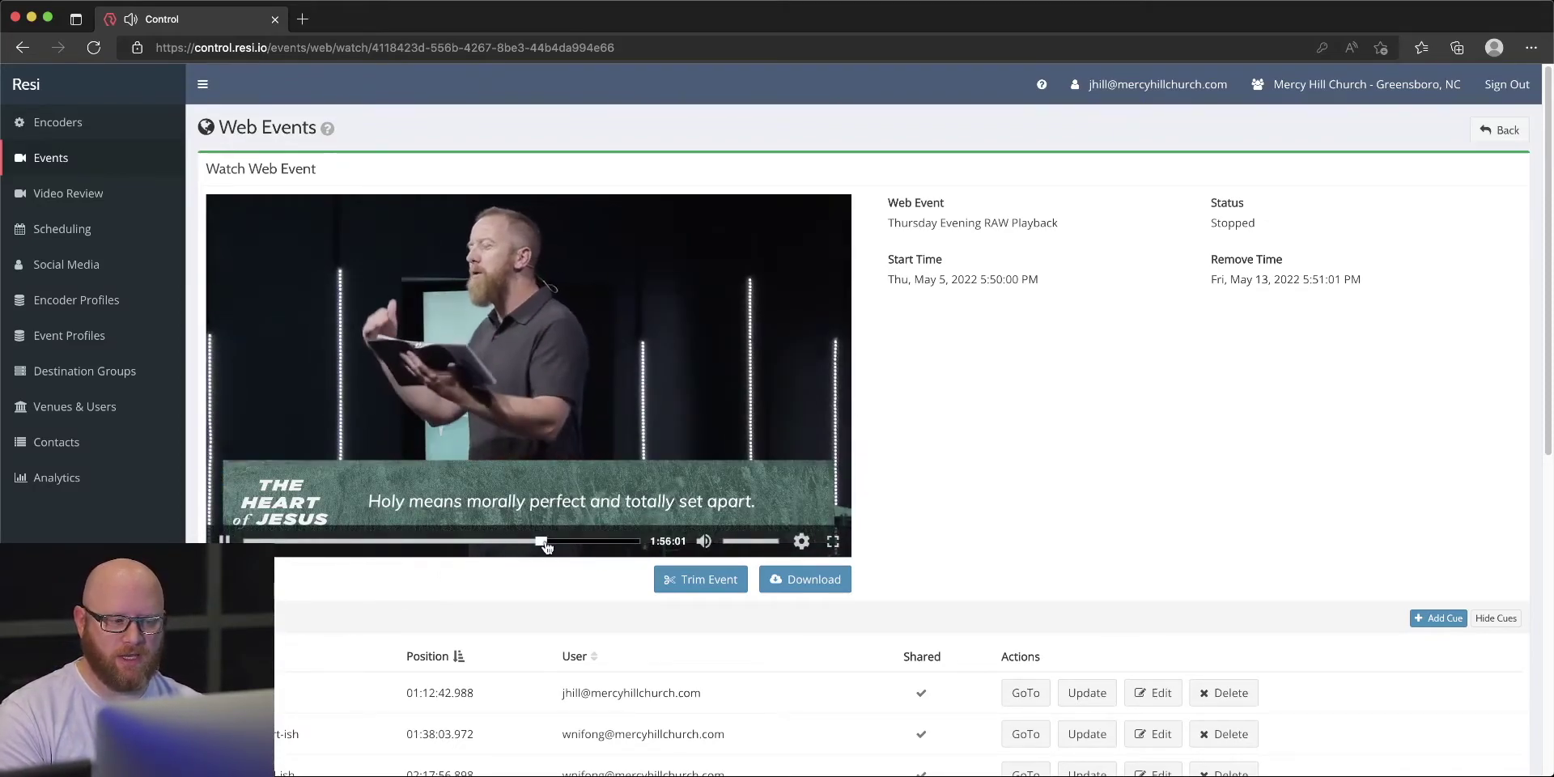
scroll(821, 678, "down", 4)
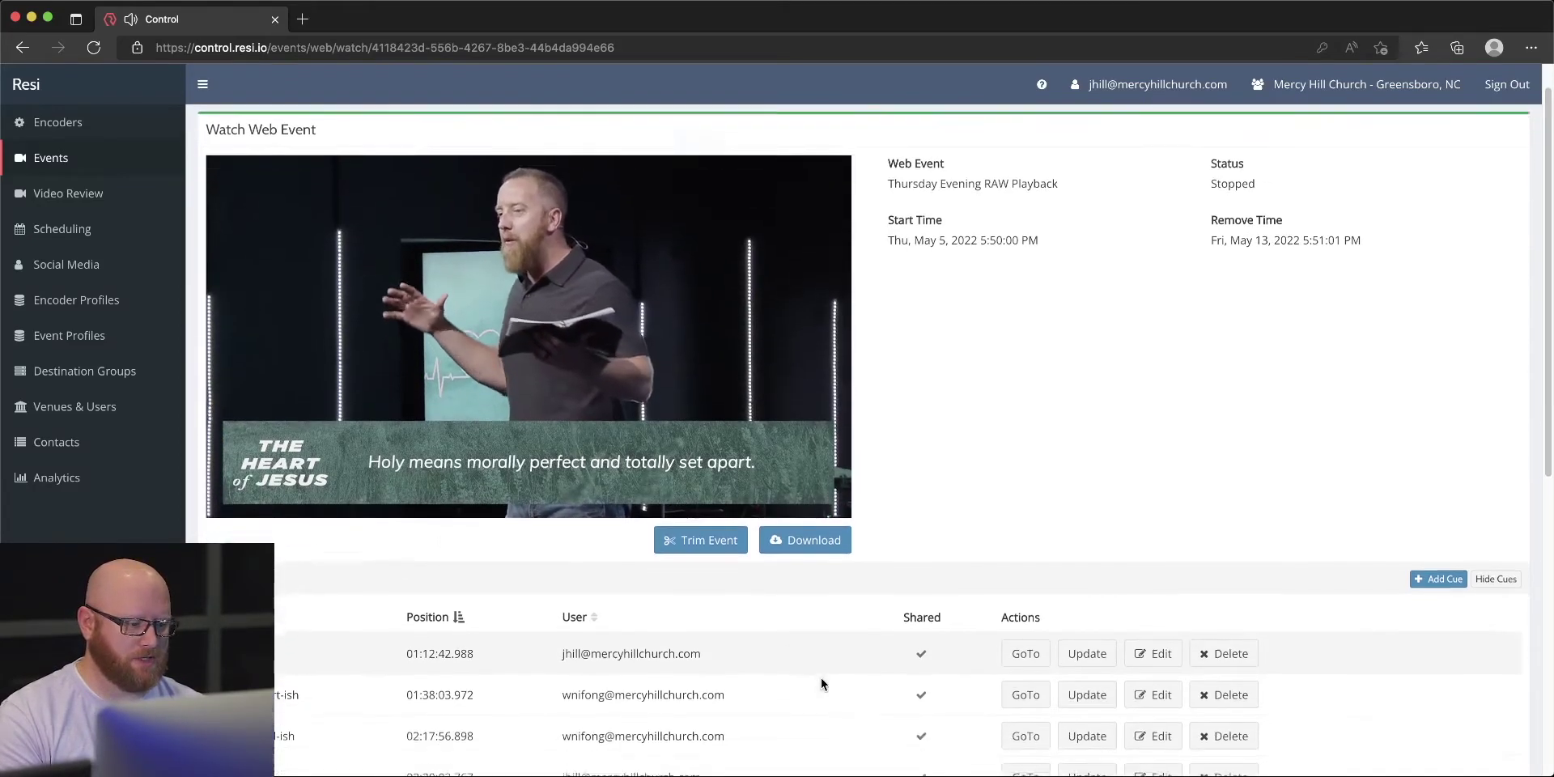
scroll(343, 405, "up", 3)
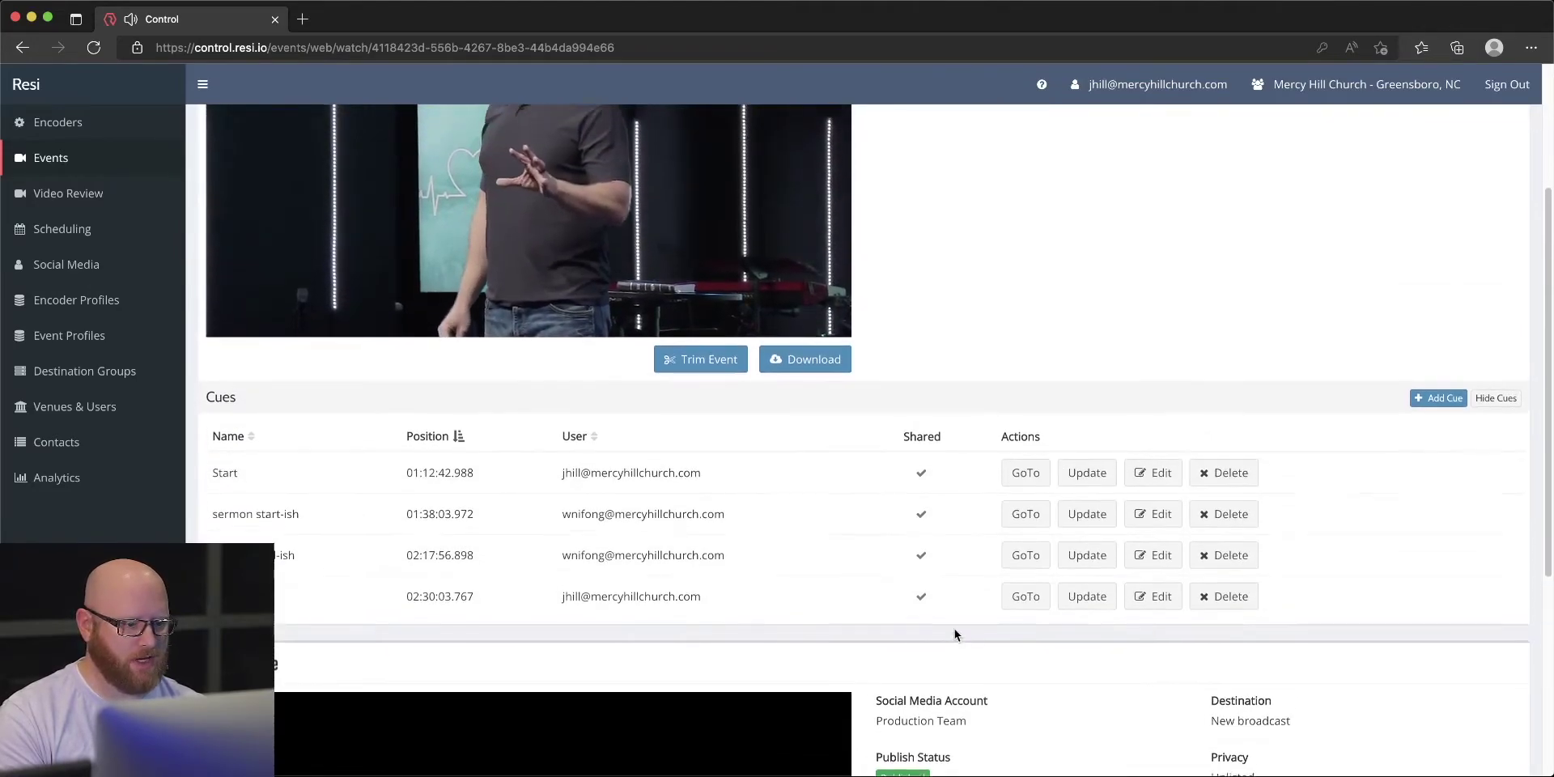
scroll(756, 611, "up", 2)
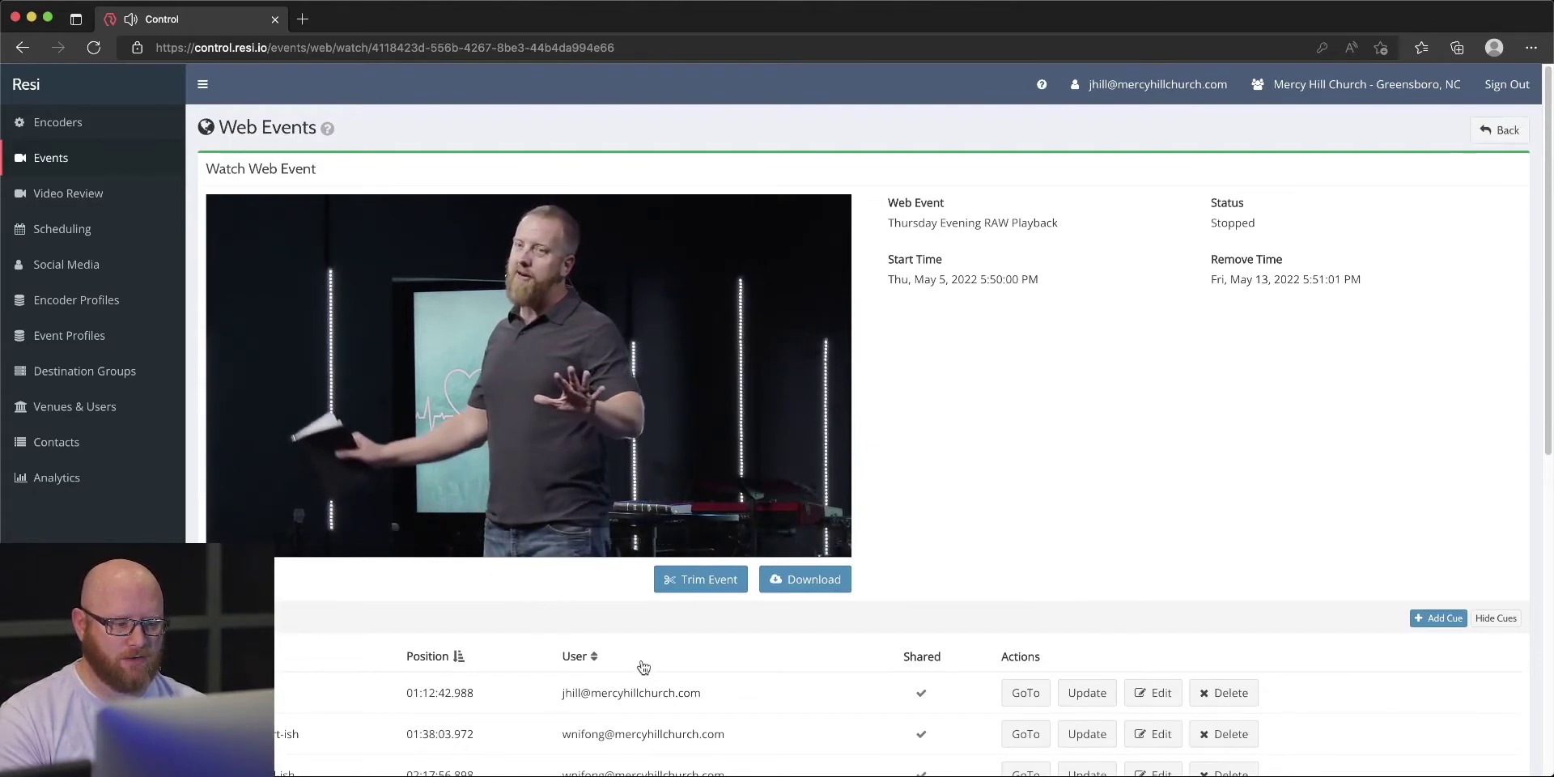
scroll(639, 663, "down", 2)
scroll(636, 645, "up", 2)
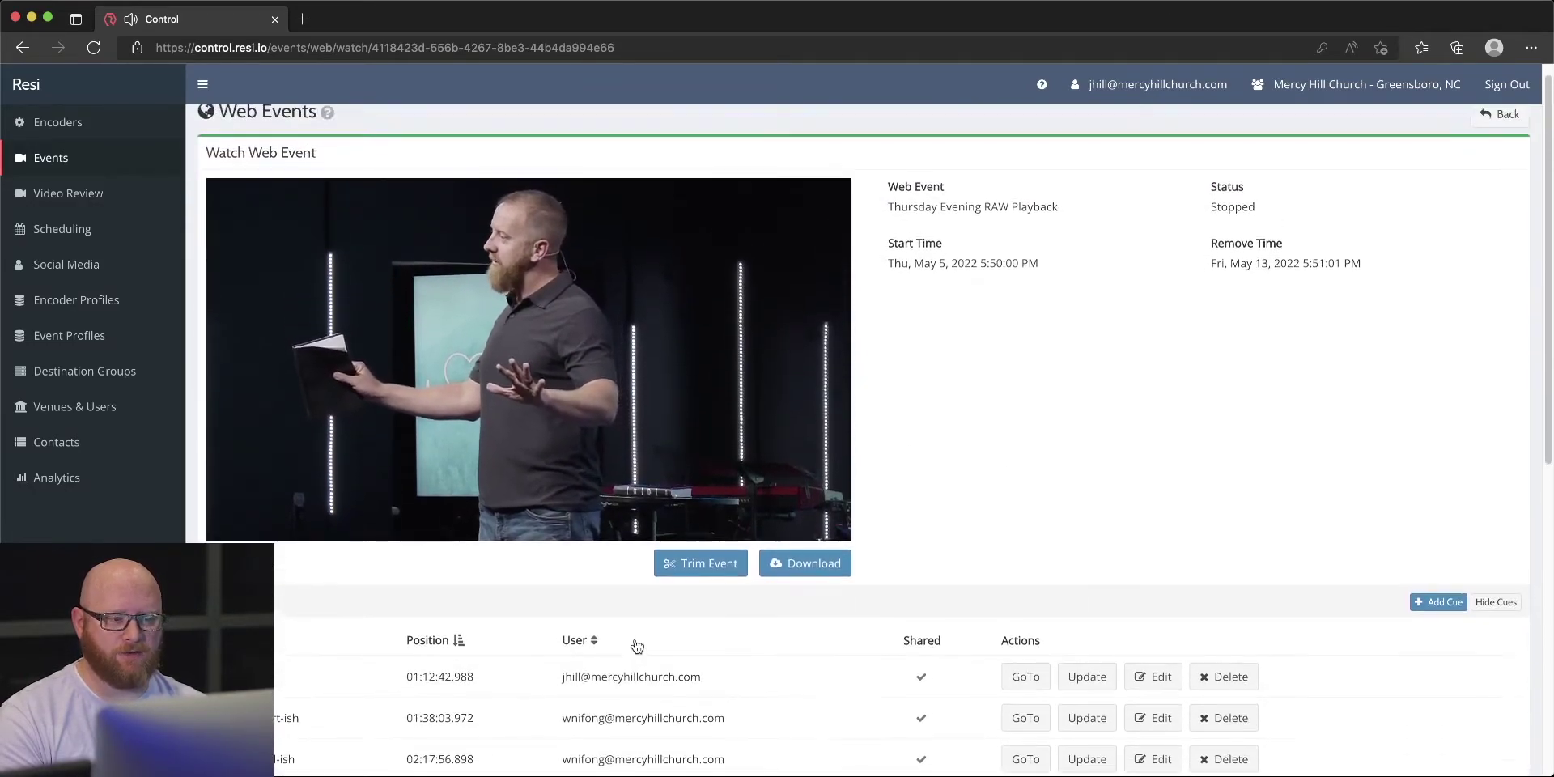
Step: Pause the recording at 1:27:53, where the pastor speaks, and create a shared cue there named with the pastor's name plus "- Start"
left_click(458, 529)
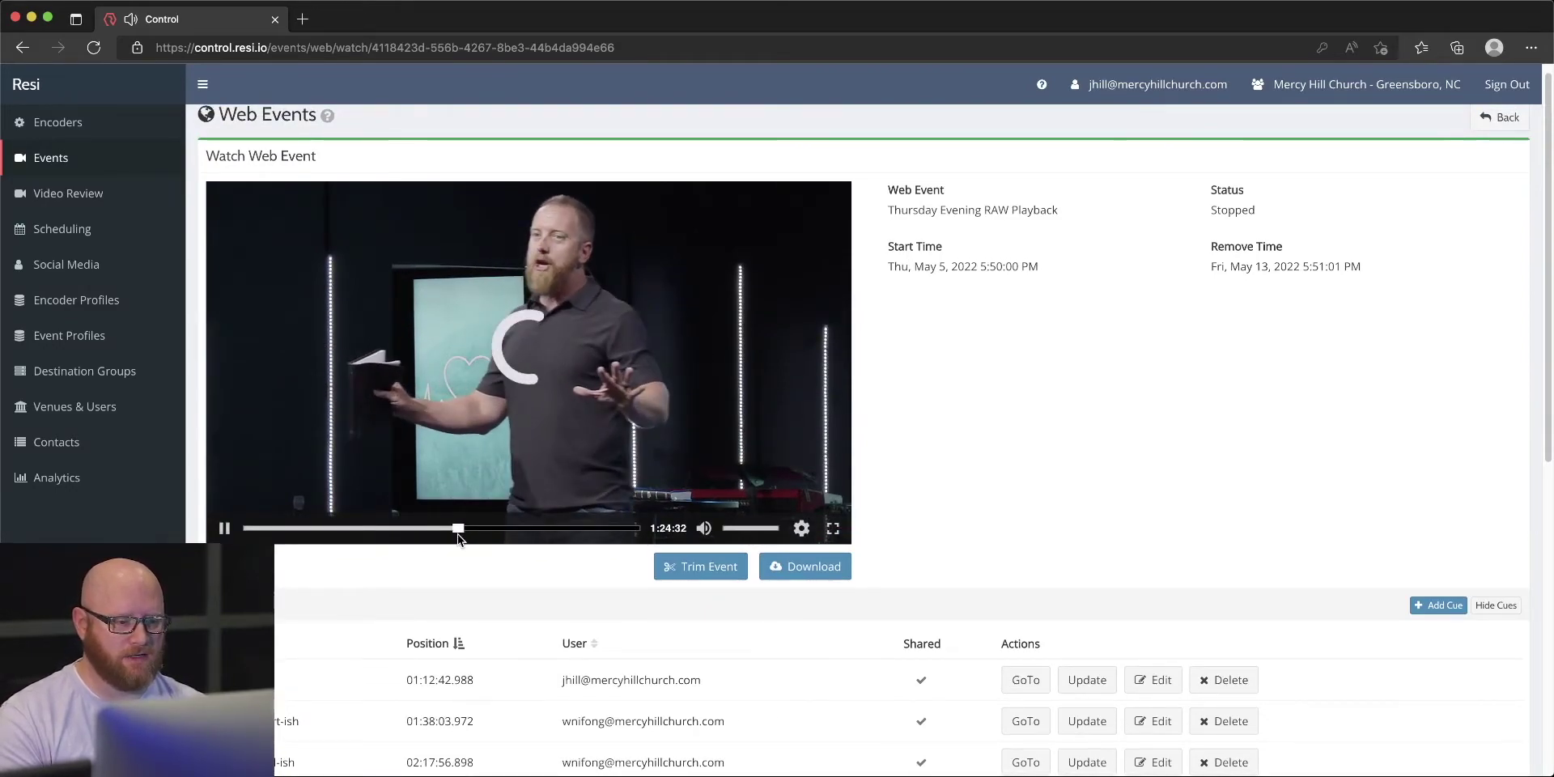
left_click(469, 528)
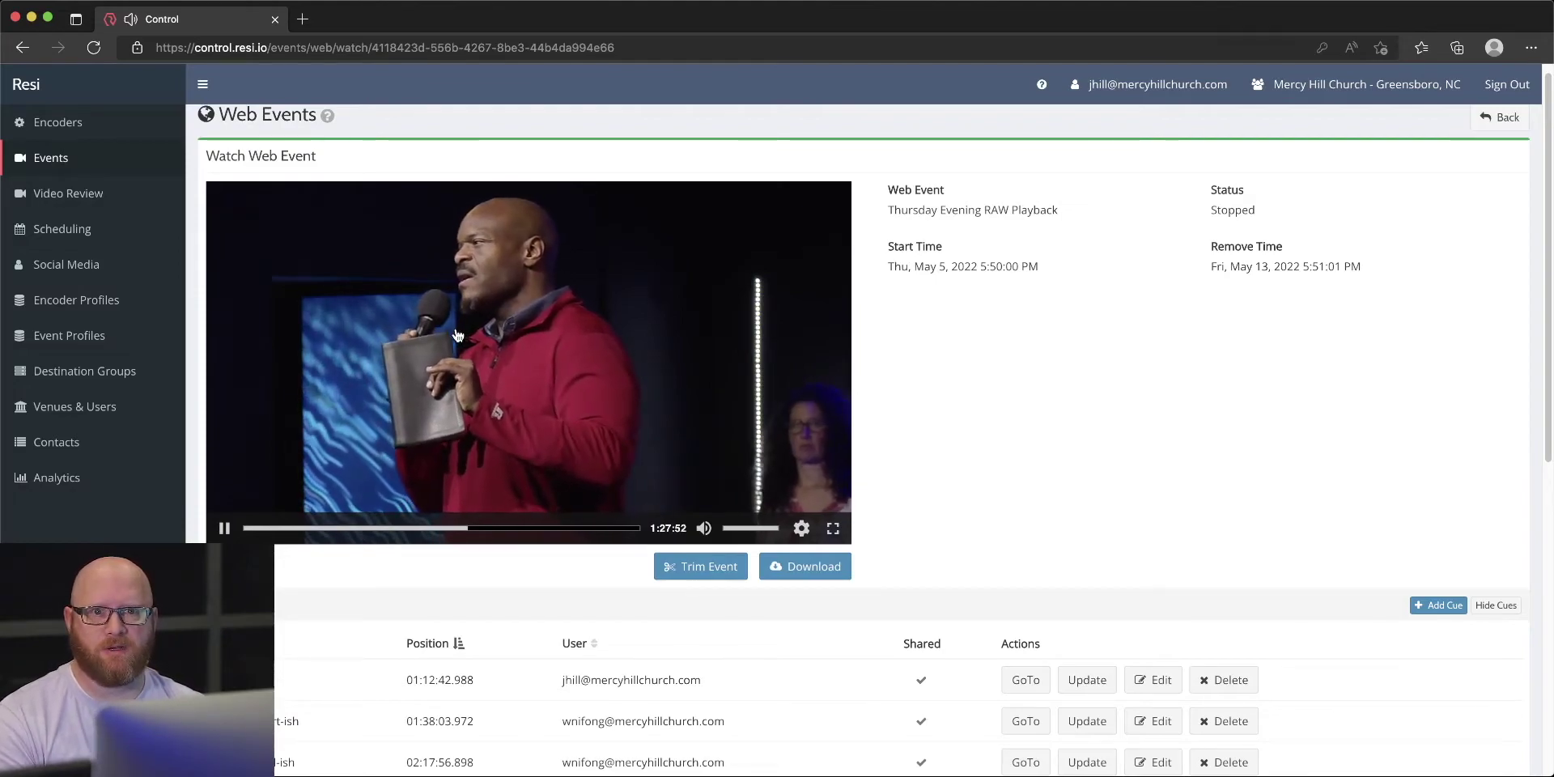
left_click(493, 330)
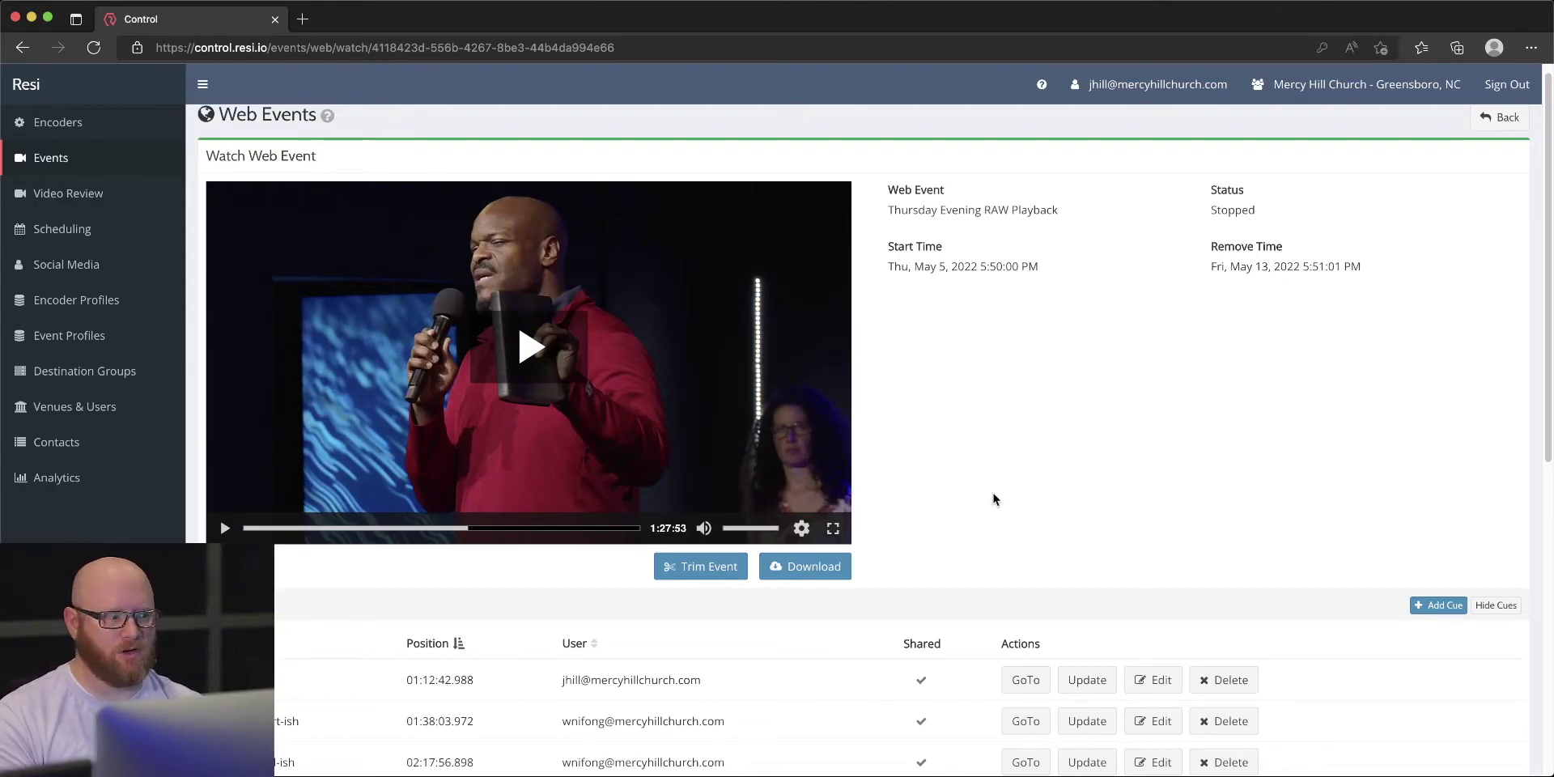
left_click(1438, 607)
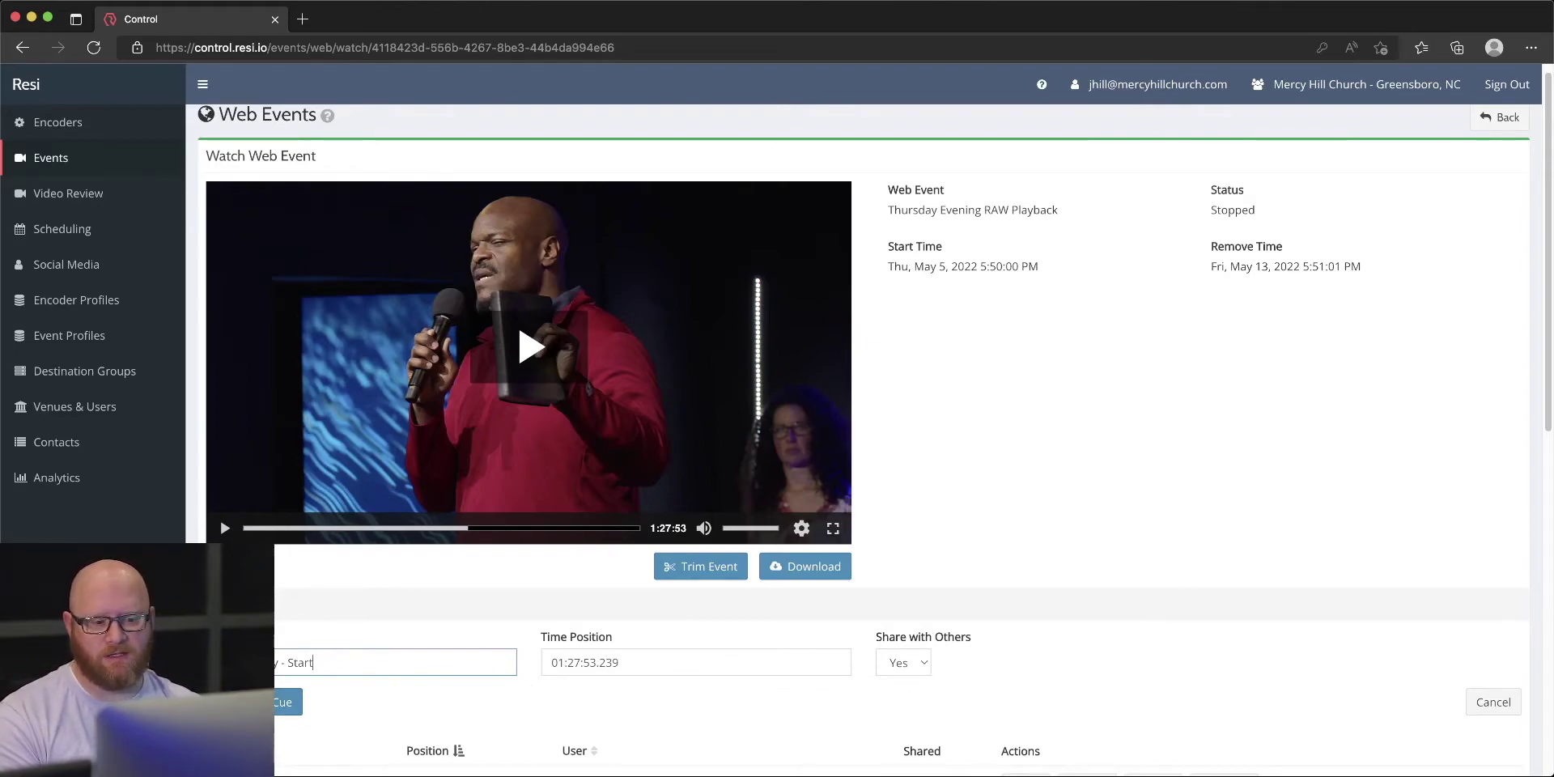
key("Return")
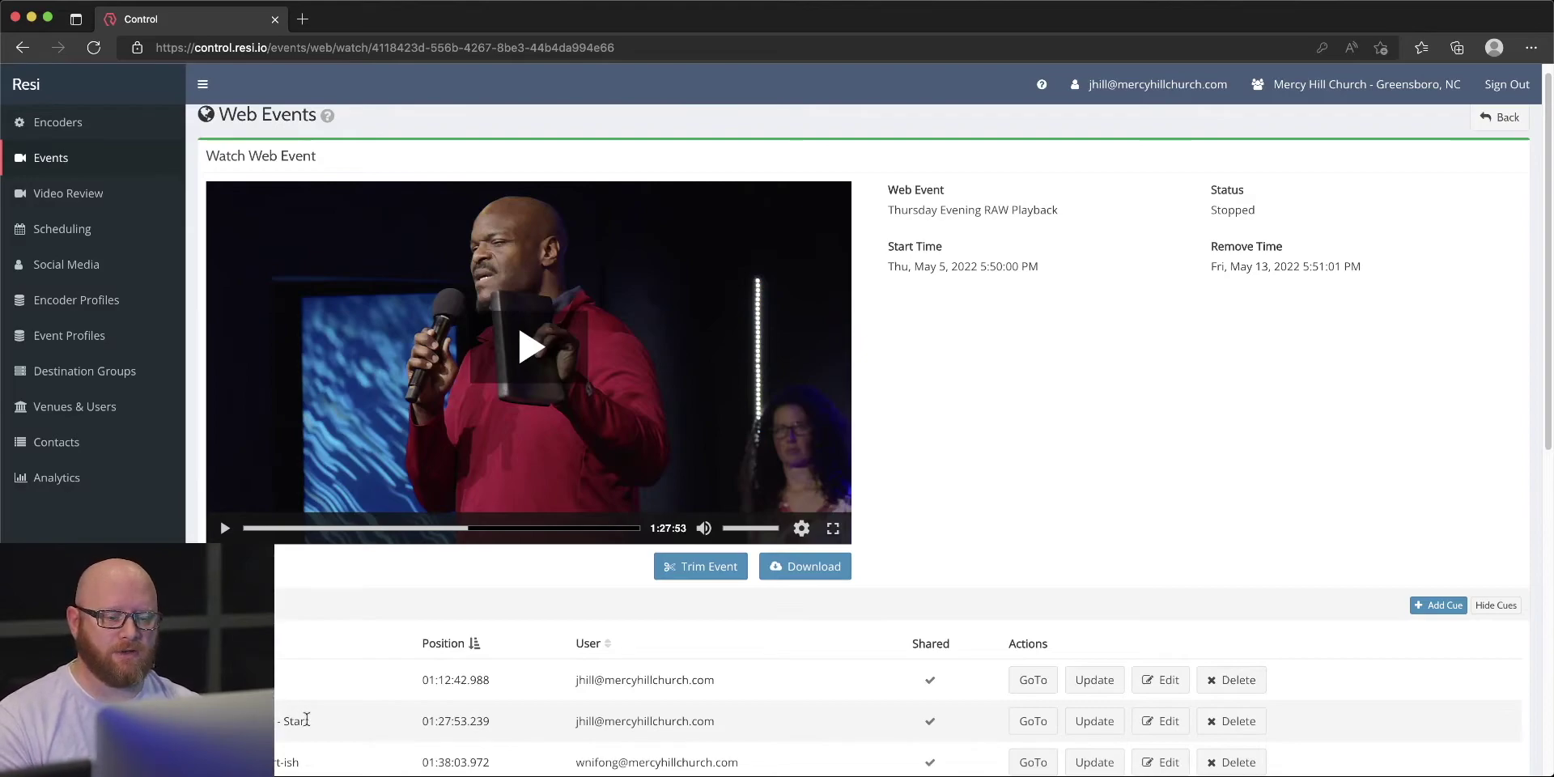
Step: Jump playback to the cue named Start and view that point in the video
scroll(311, 717, "down", 2)
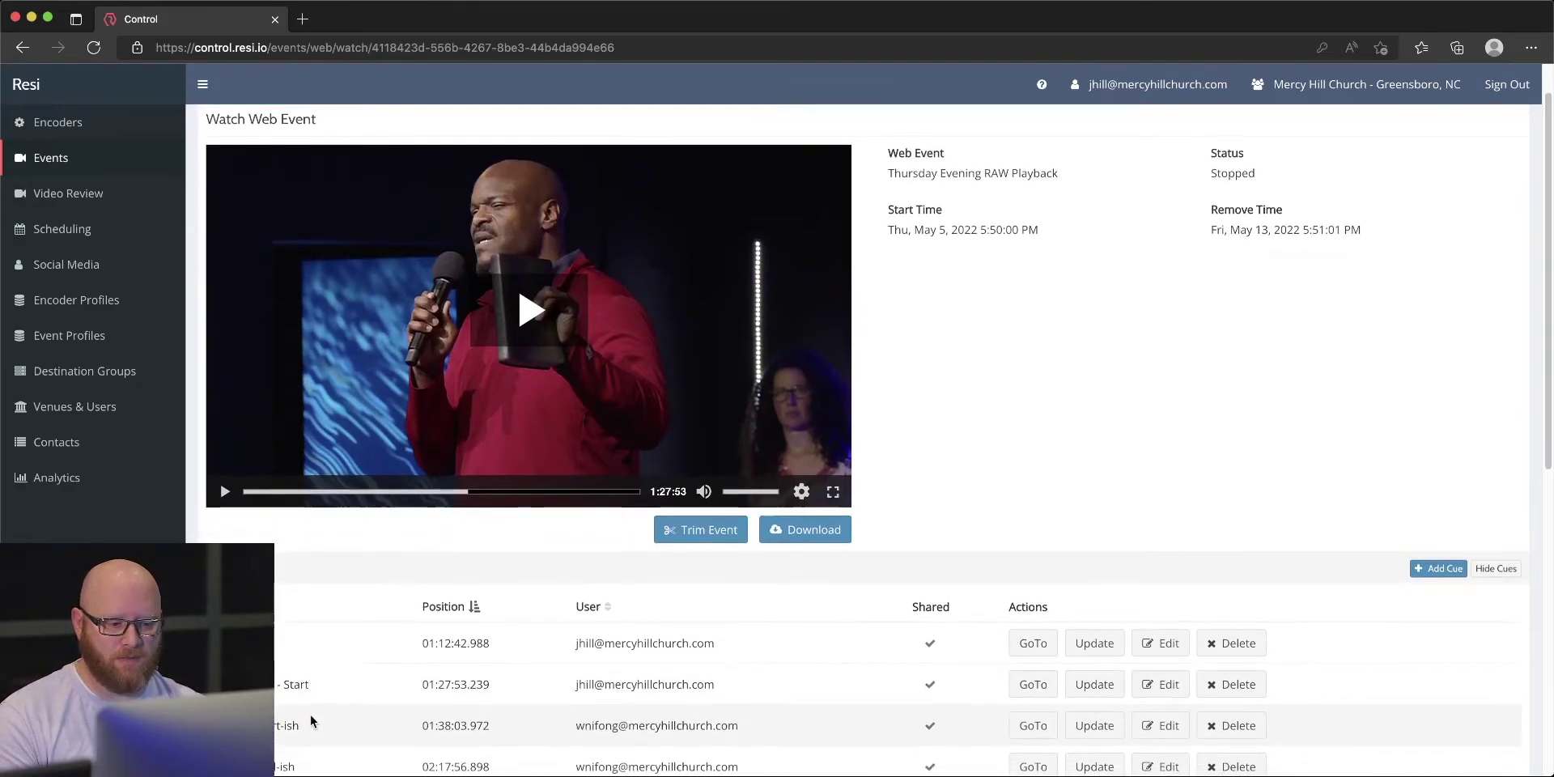
scroll(704, 642, "down", 1)
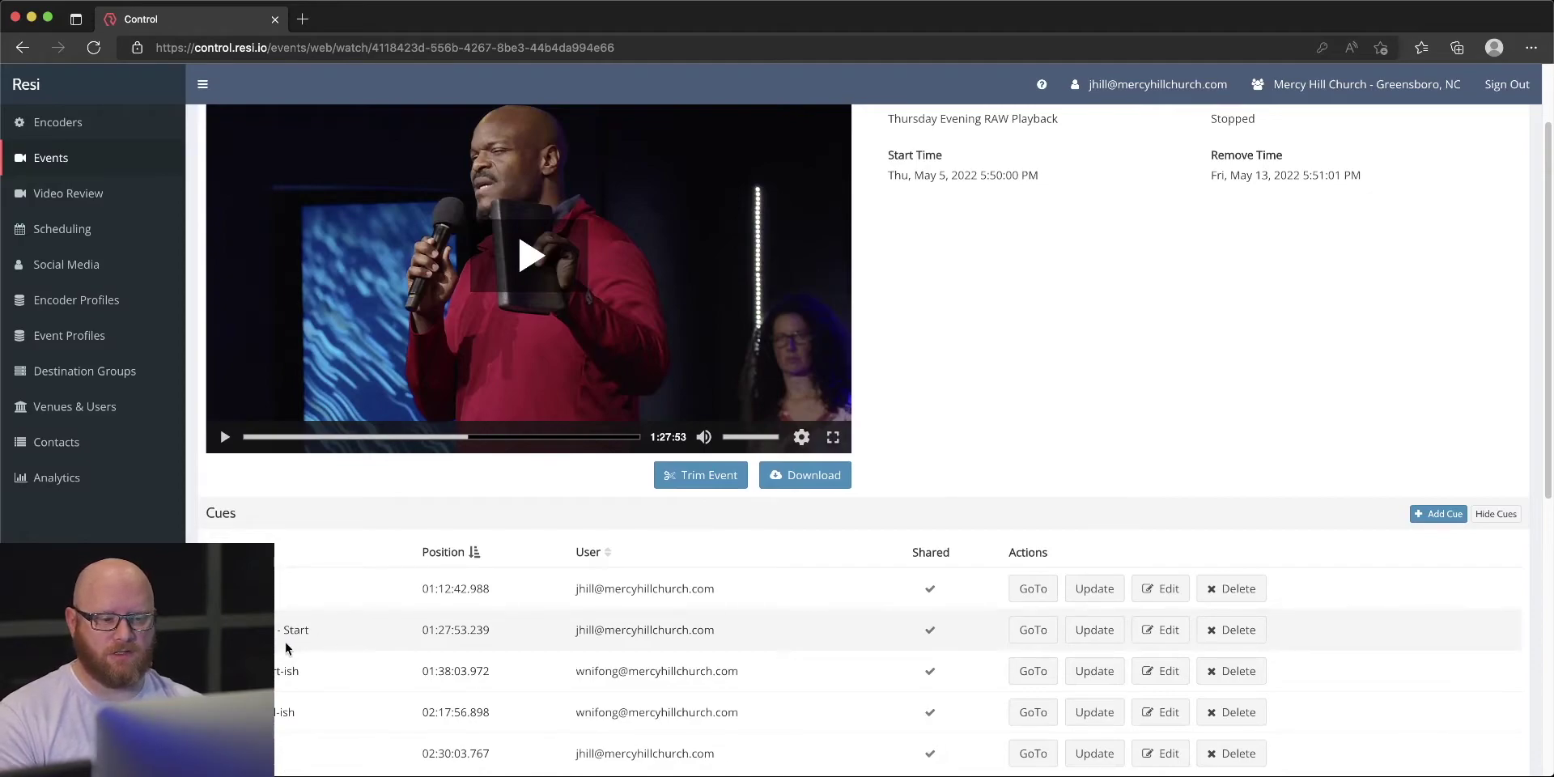
left_click(1033, 588)
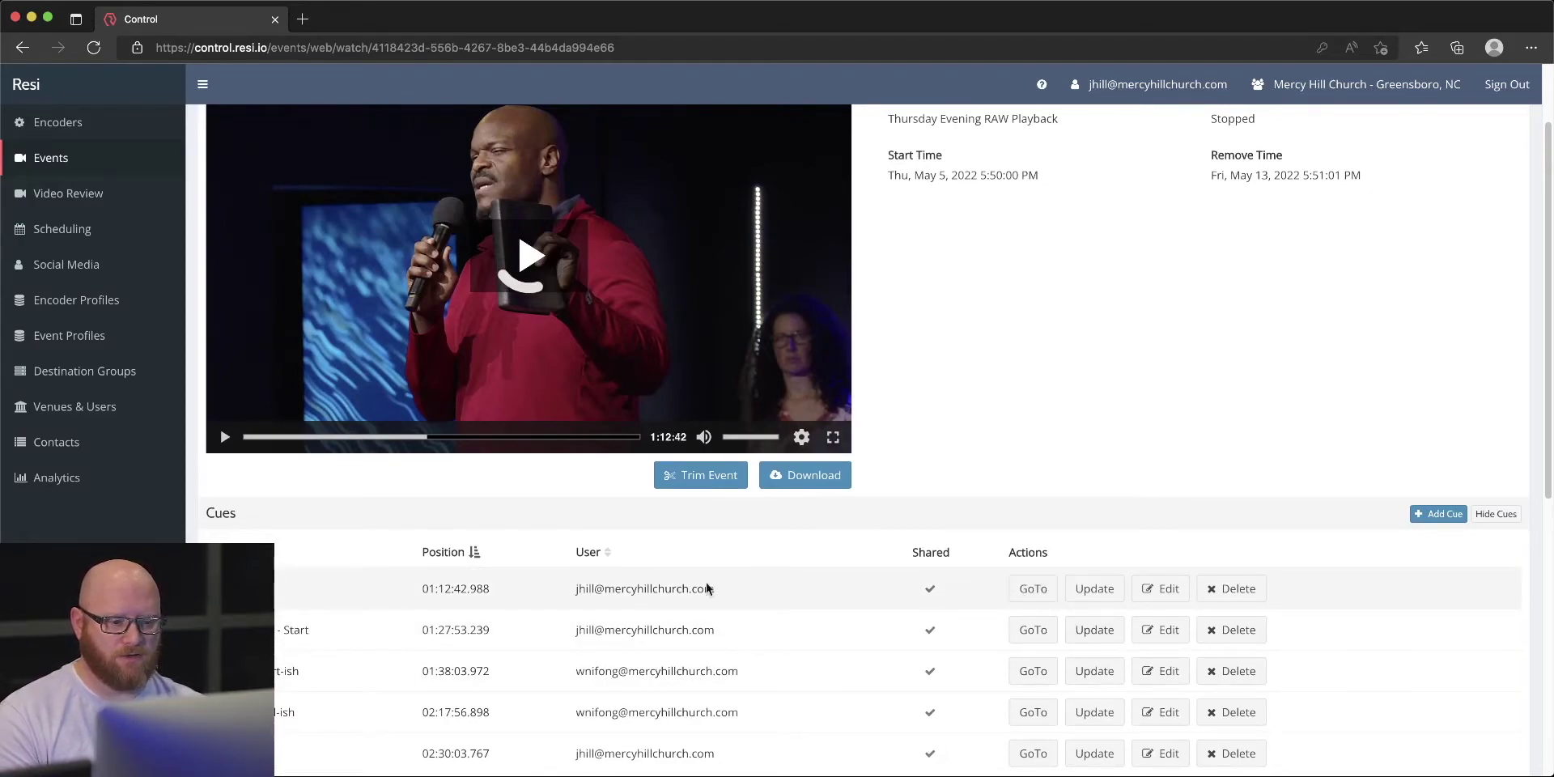
scroll(564, 384, "up", 3)
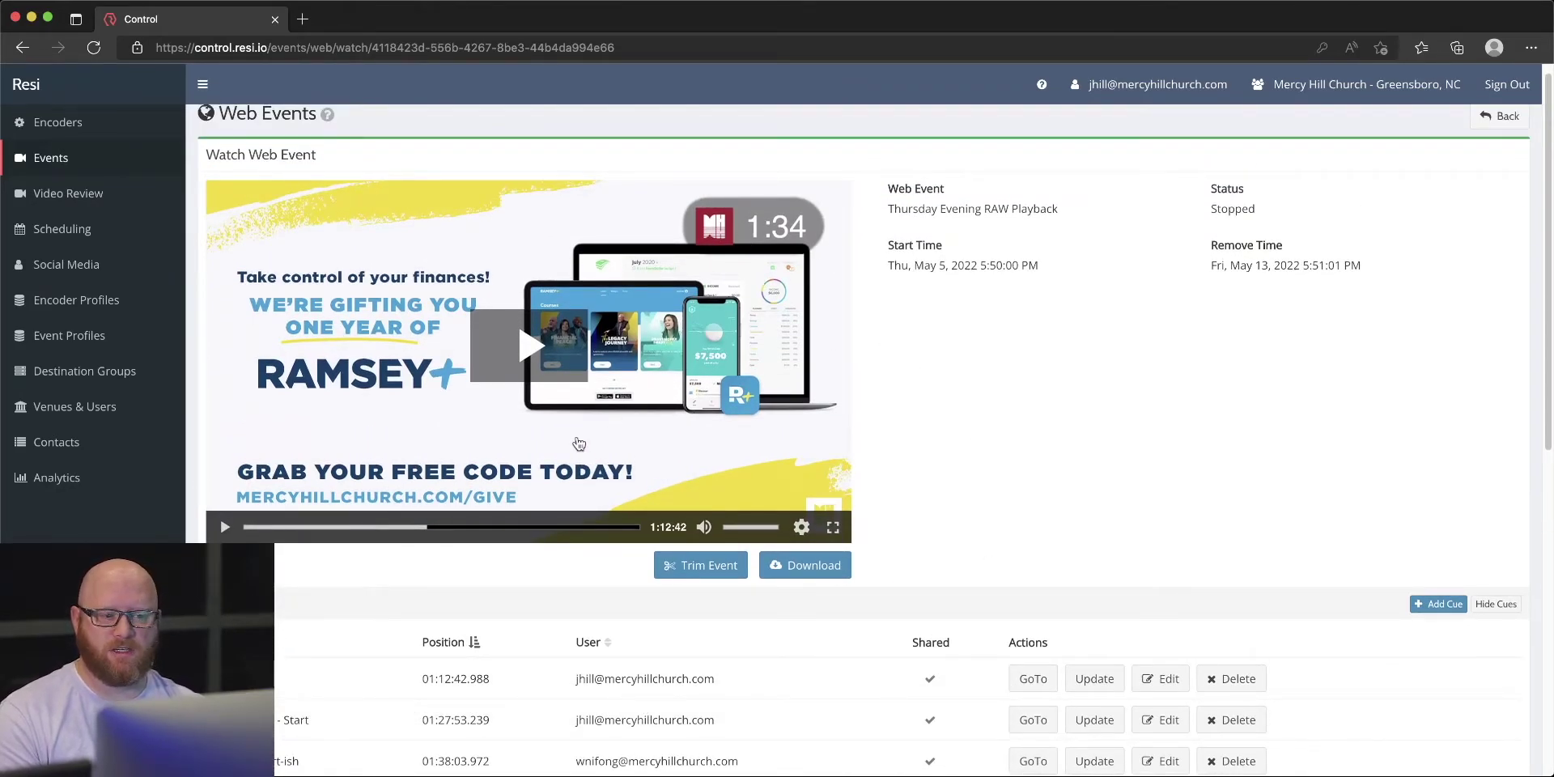
scroll(794, 472, "down", 1)
scroll(793, 472, "down", 5)
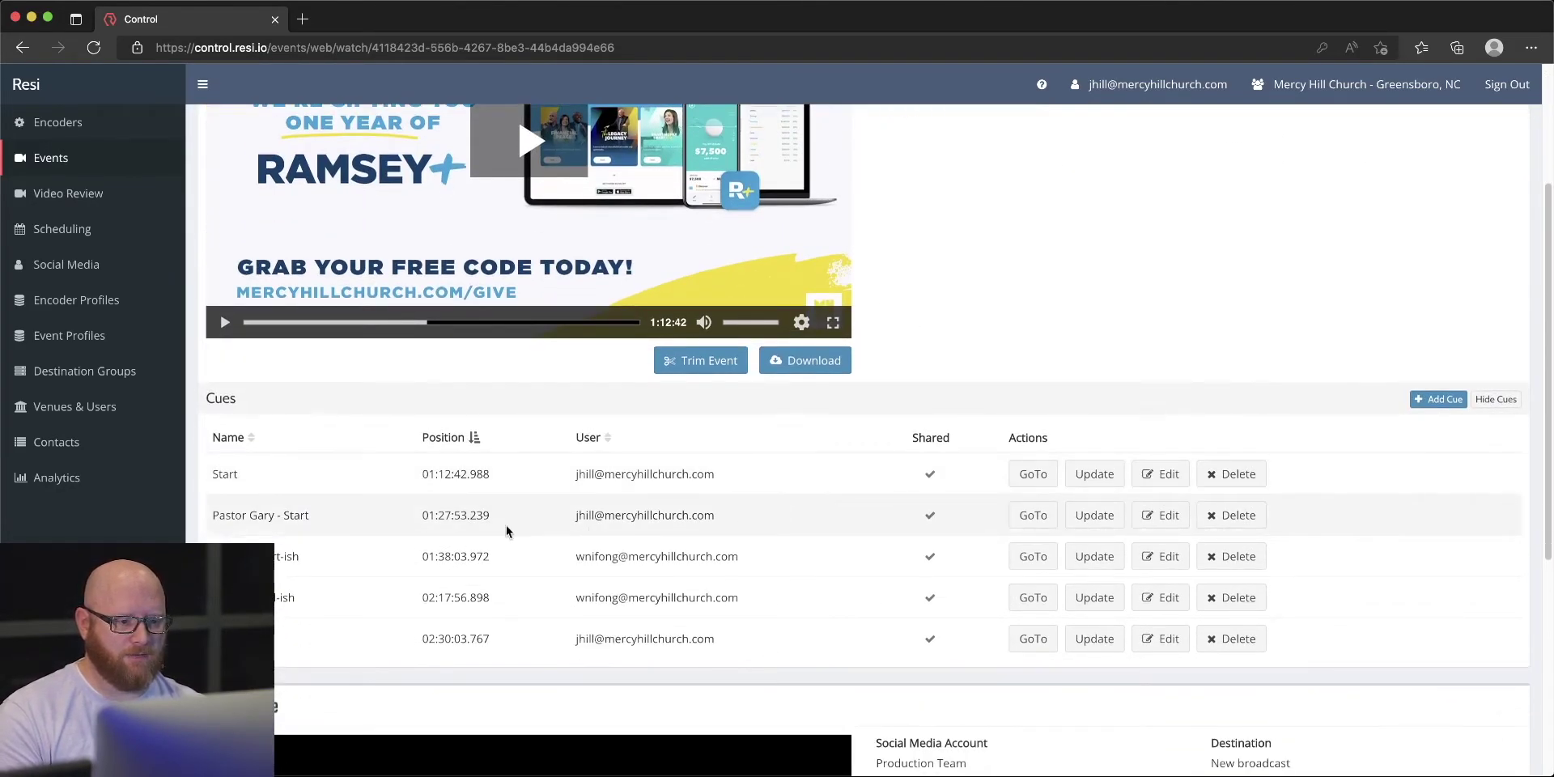
Step: Play from the pastor's start cue, skip ahead to where he walks off, and pause the video at 1:30:20
left_click(1034, 515)
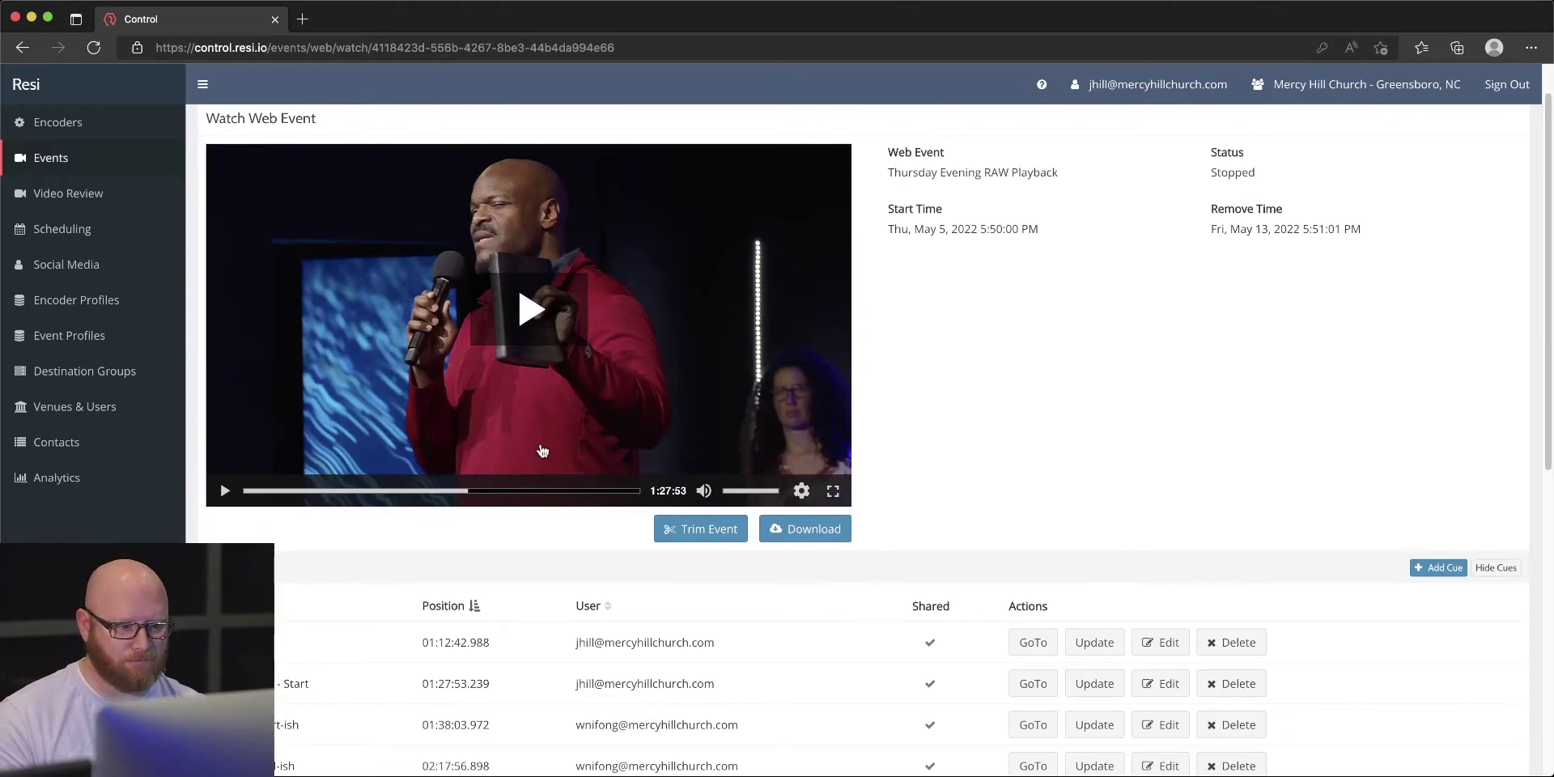
left_click(226, 492)
left_click(472, 492)
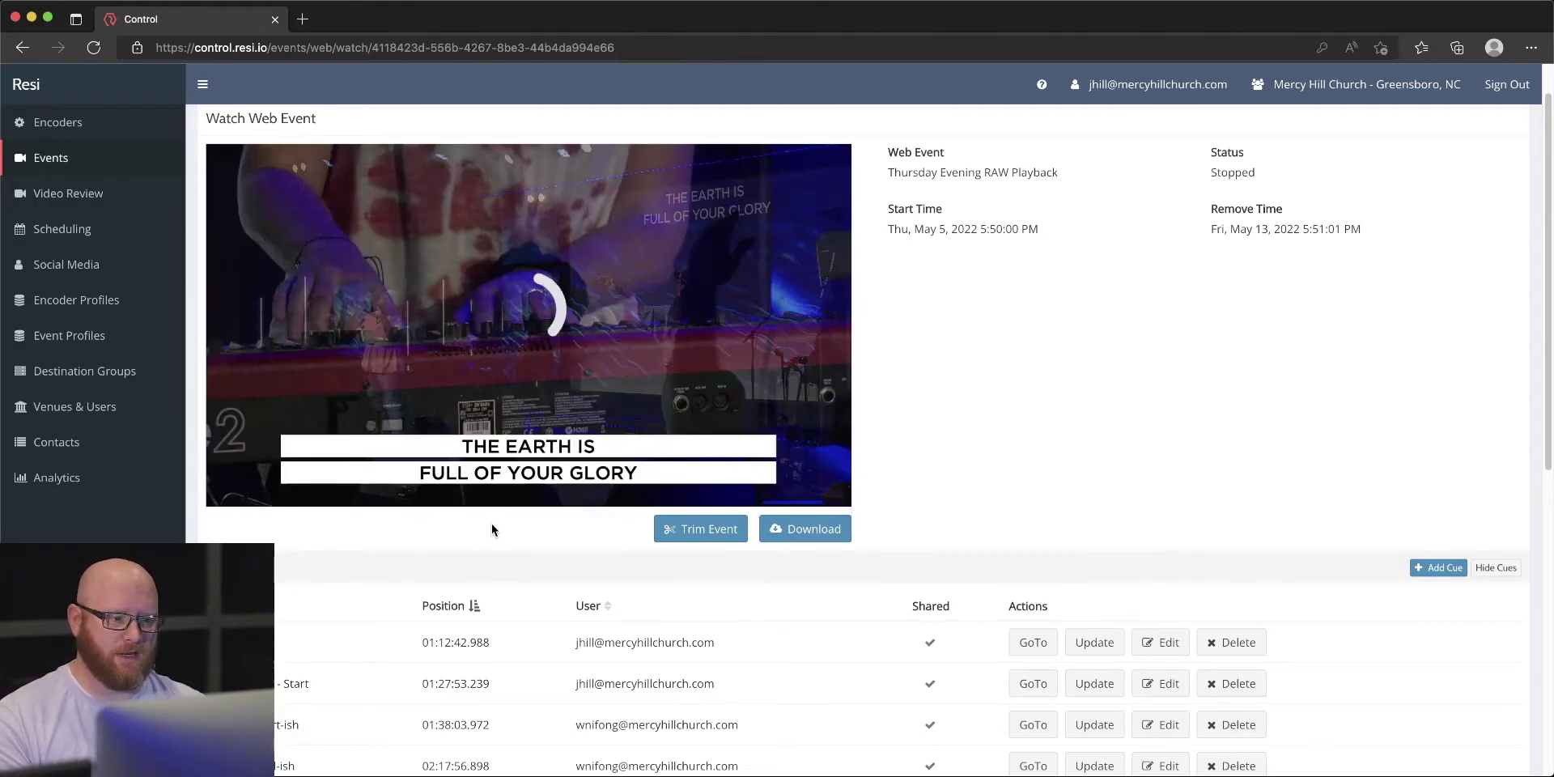
left_click(475, 491)
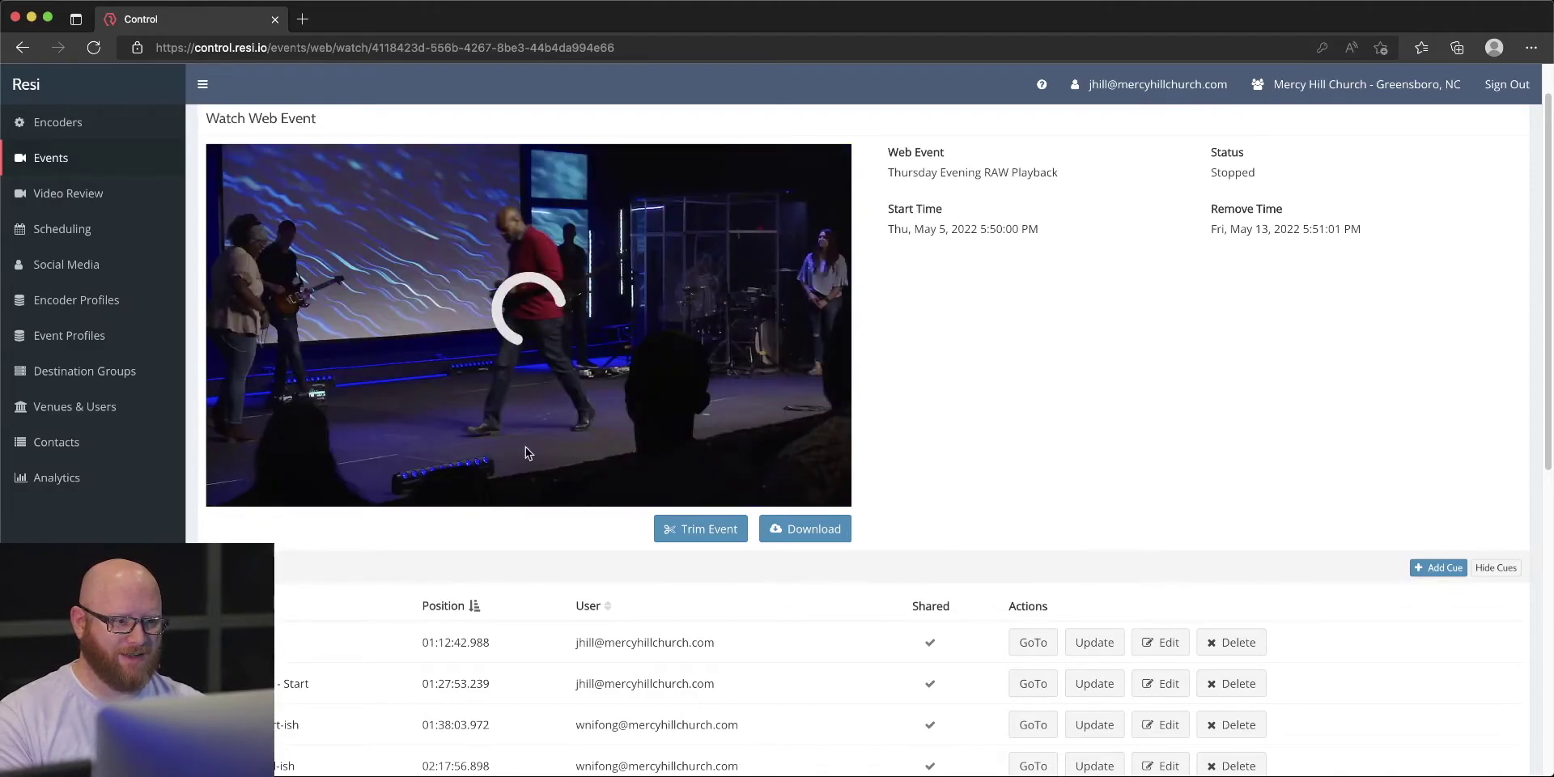
left_click(226, 491)
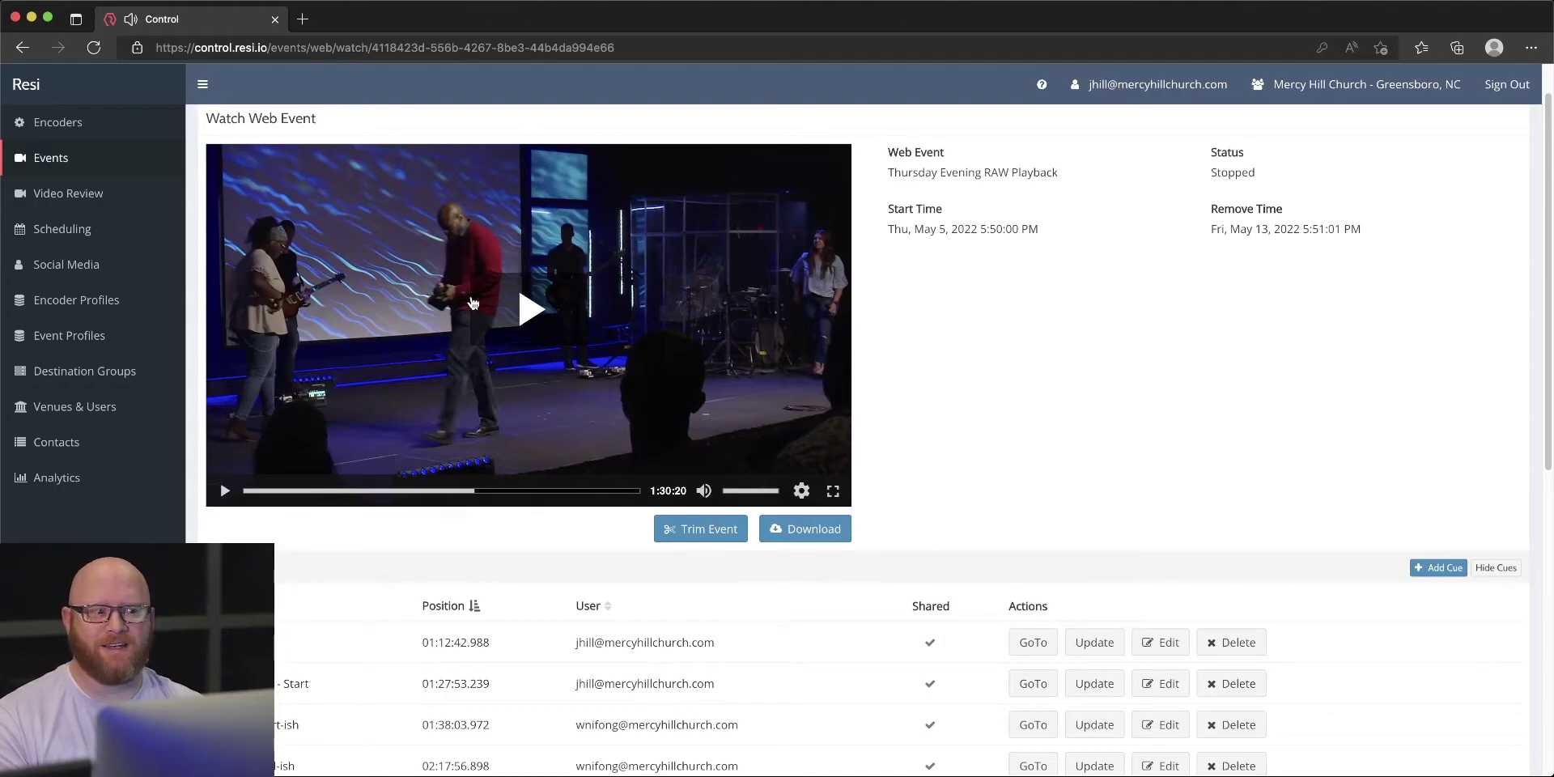
Step: Create a shared cue at the paused position, named with the pastor's name followed by "- End"
left_click(1438, 569)
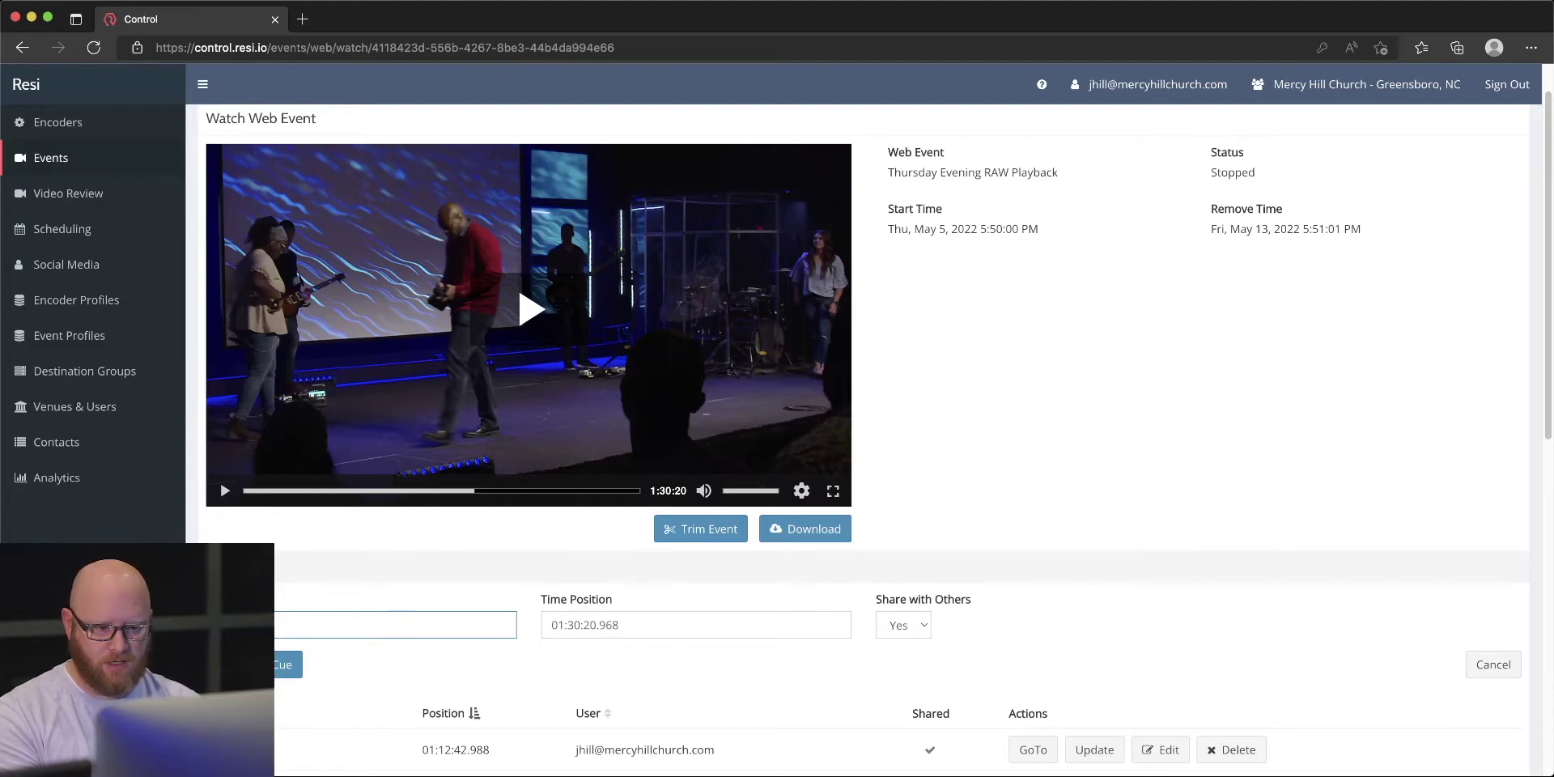
type("End")
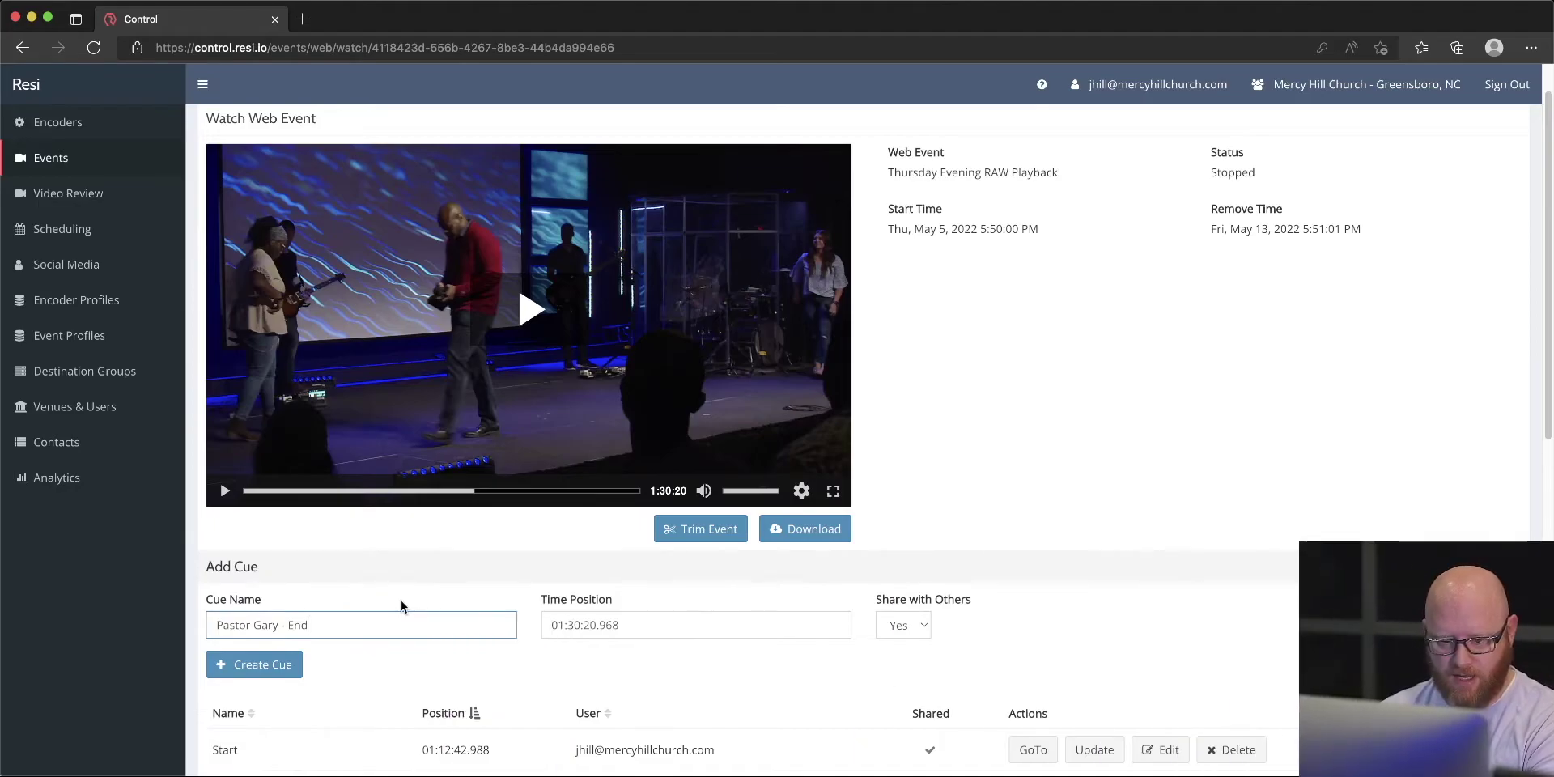
left_click(296, 668)
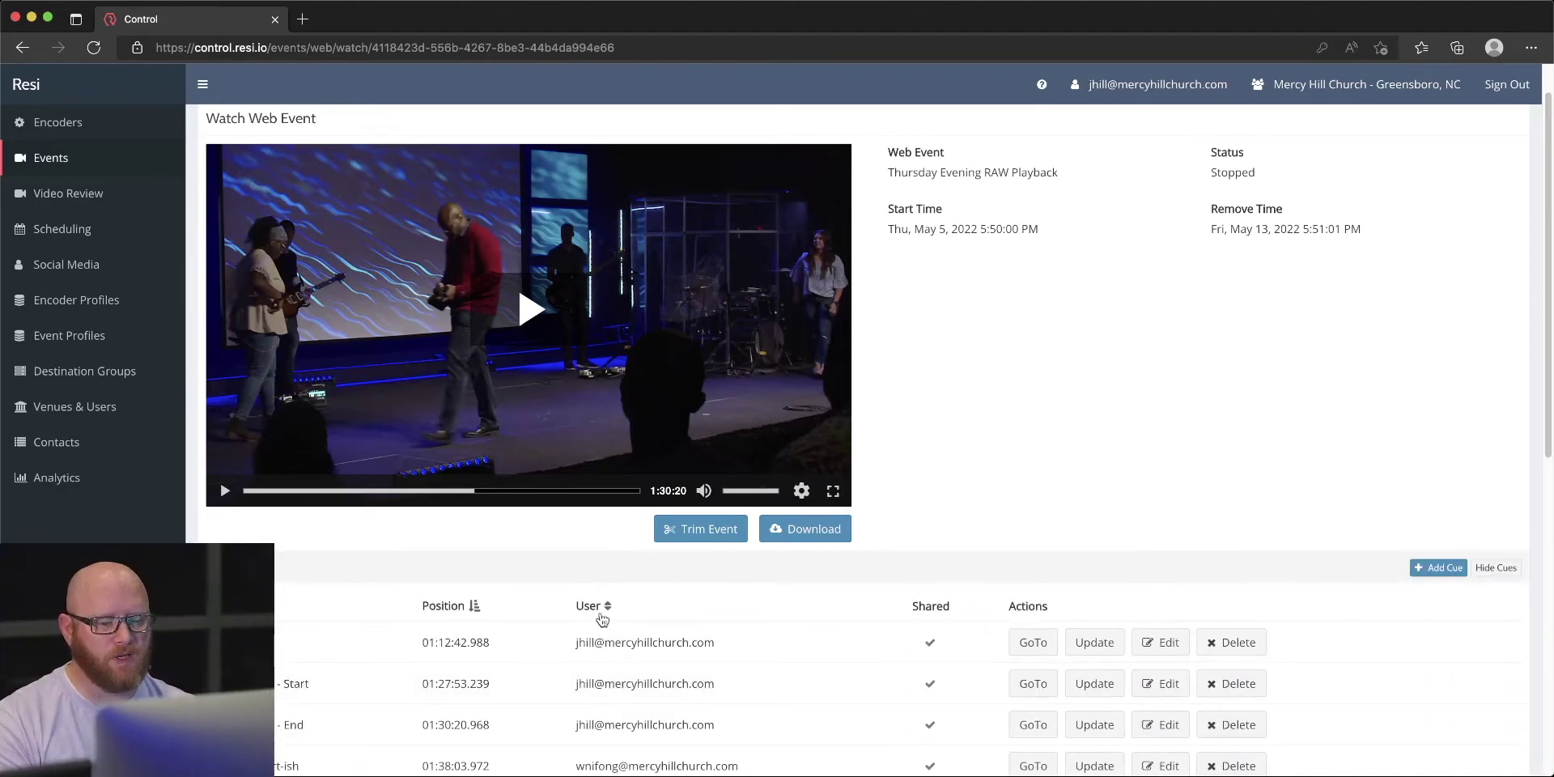
Step: Review the cue list and jump to the pastor's start and end cues to check both positions
scroll(733, 600, "down", 4)
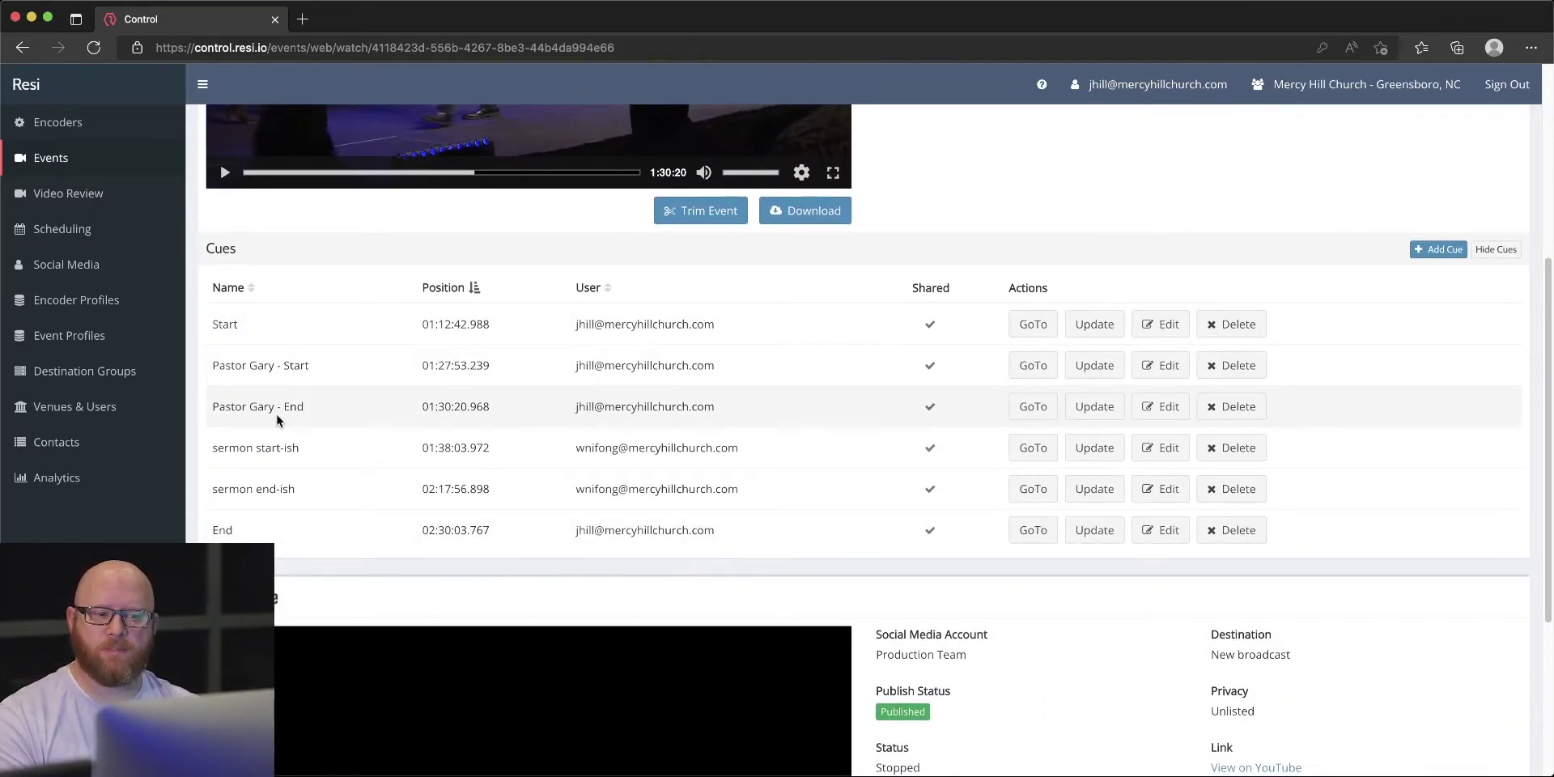
scroll(438, 412, "down", 1)
scroll(437, 409, "up", 5)
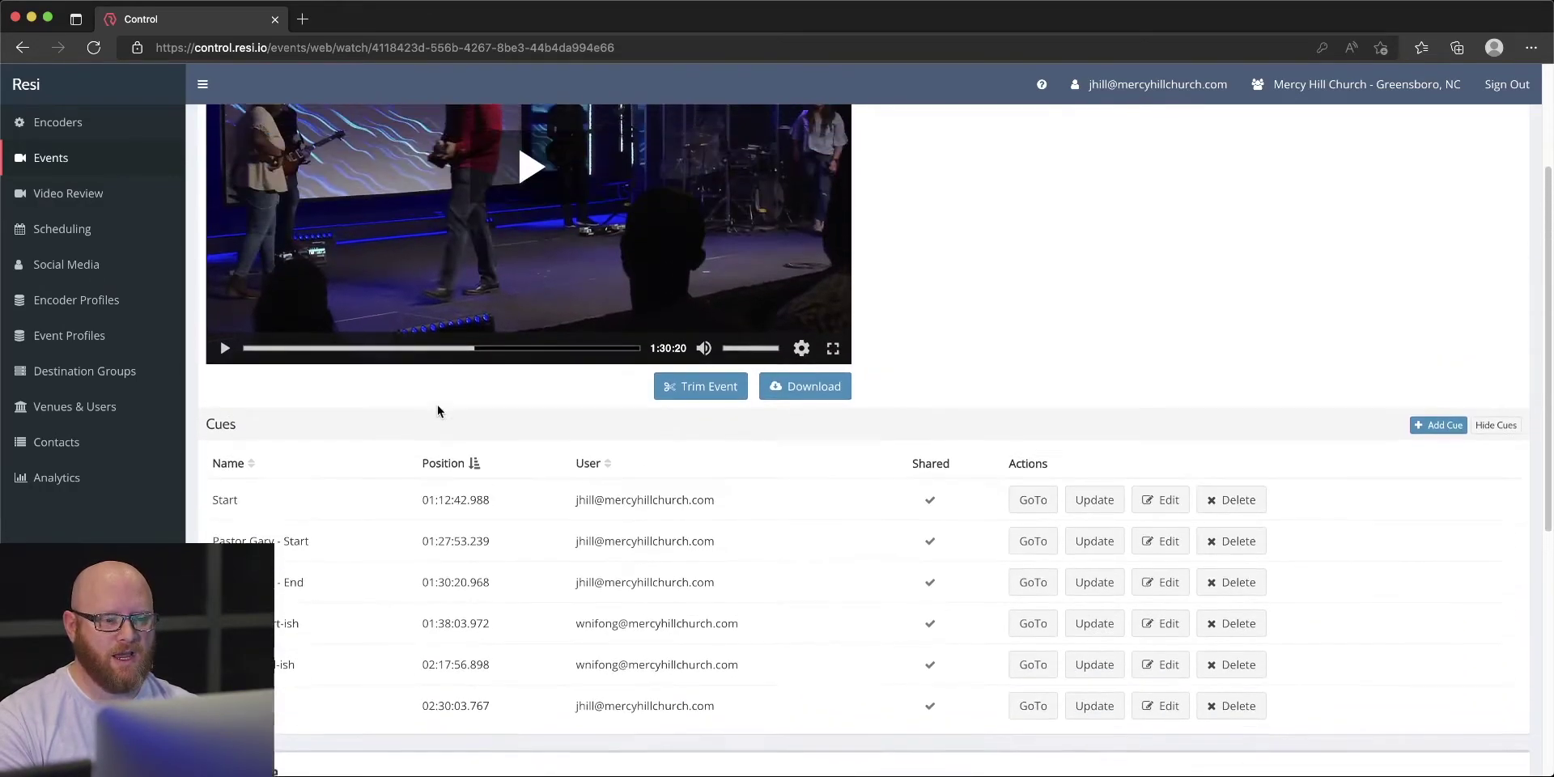
left_click(1030, 548)
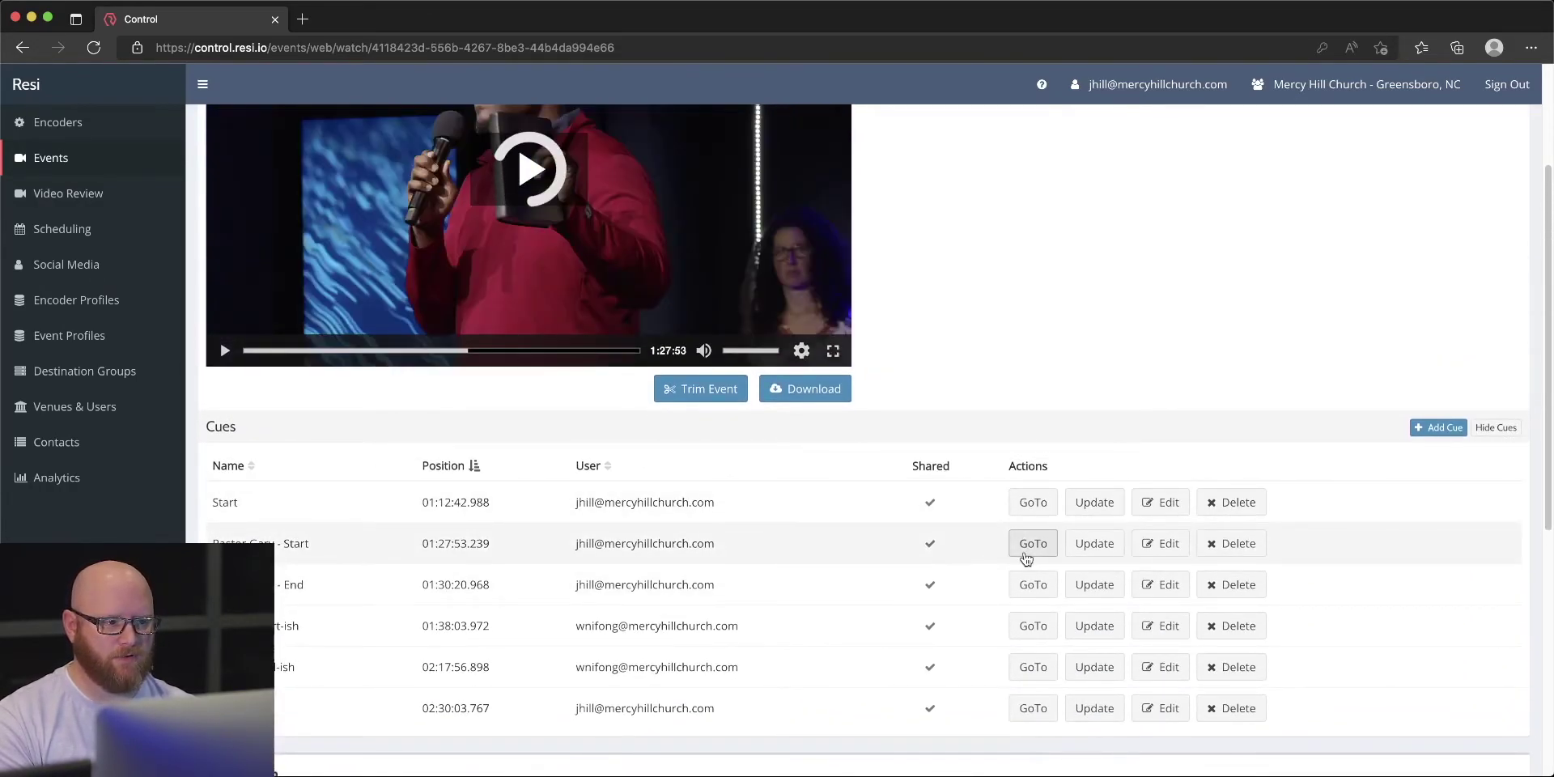
scroll(1029, 562, "up", 1)
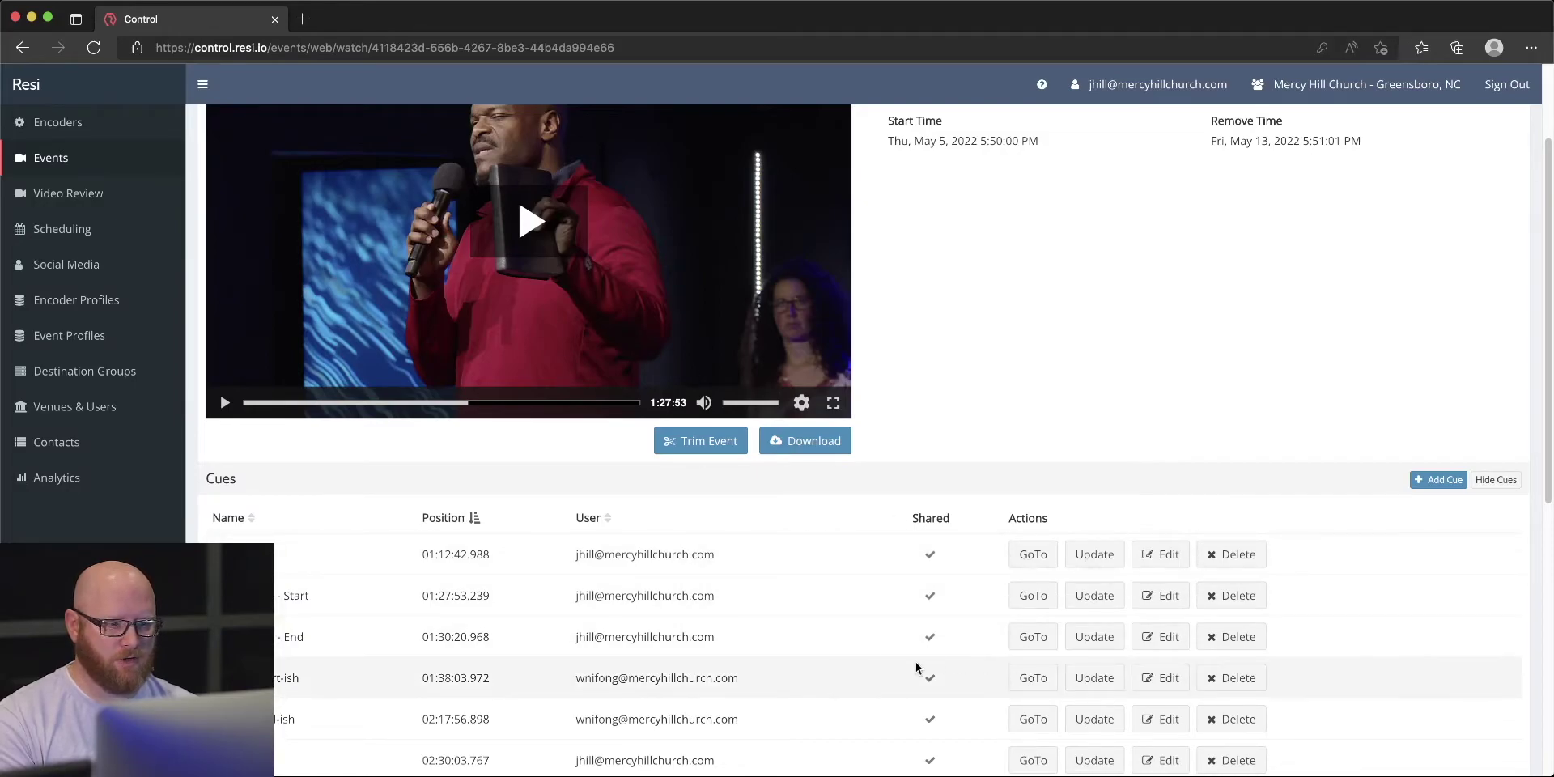
left_click(1050, 640)
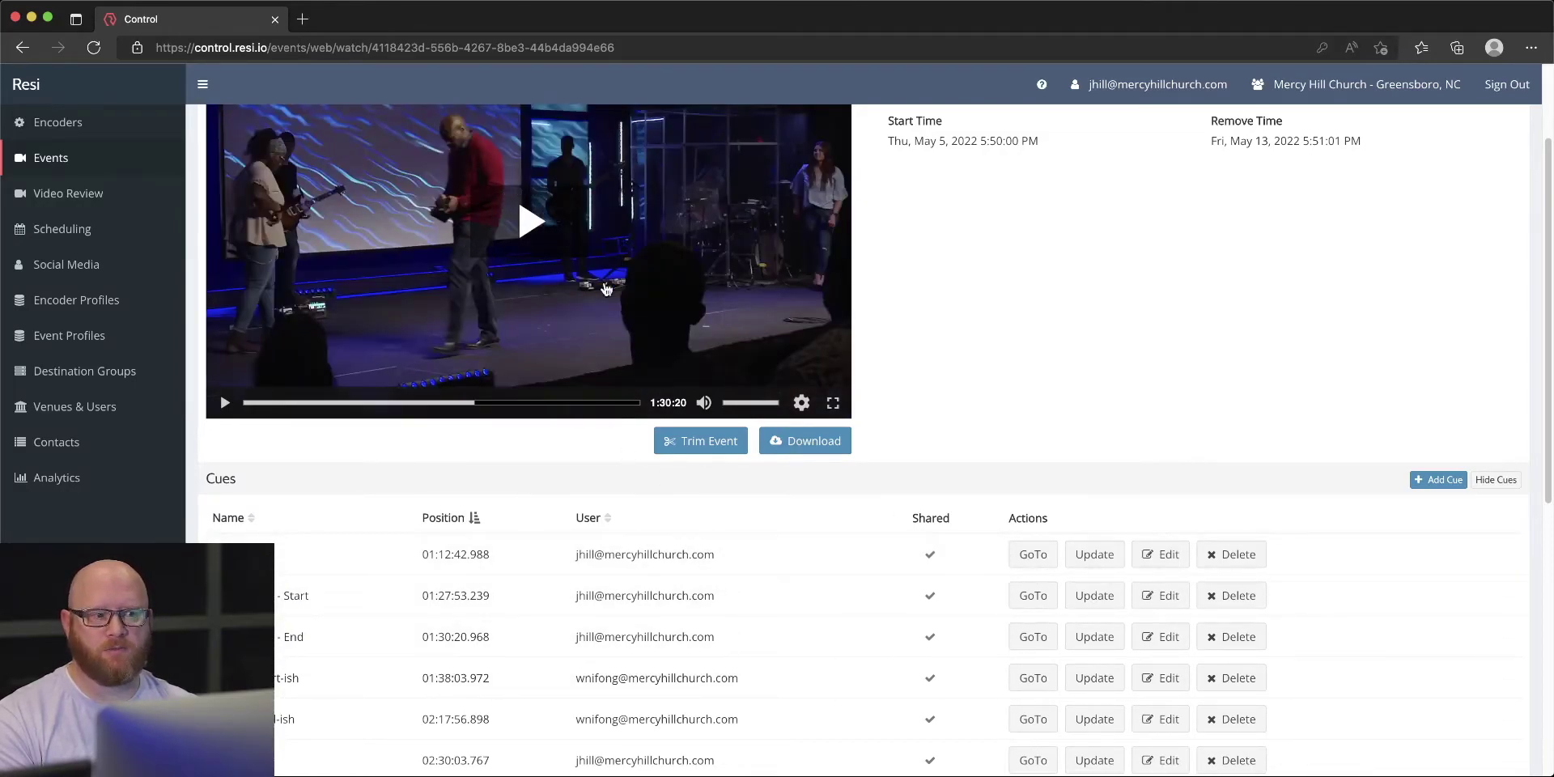
Step: Open the web event's download settings and review the available video quality and audio options
scroll(882, 483, "up", 3)
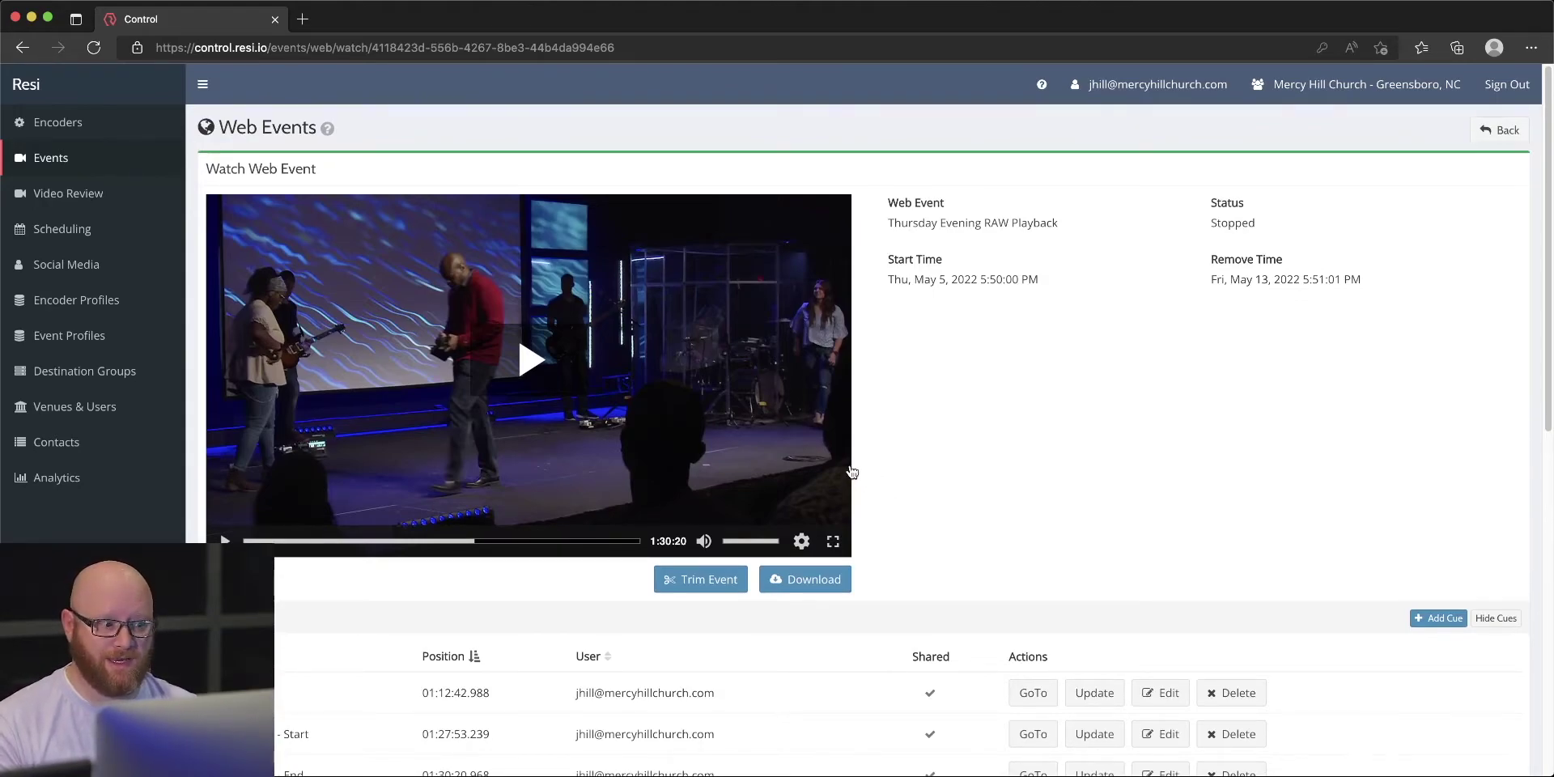
scroll(891, 476, "down", 1)
scroll(886, 469, "down", 2)
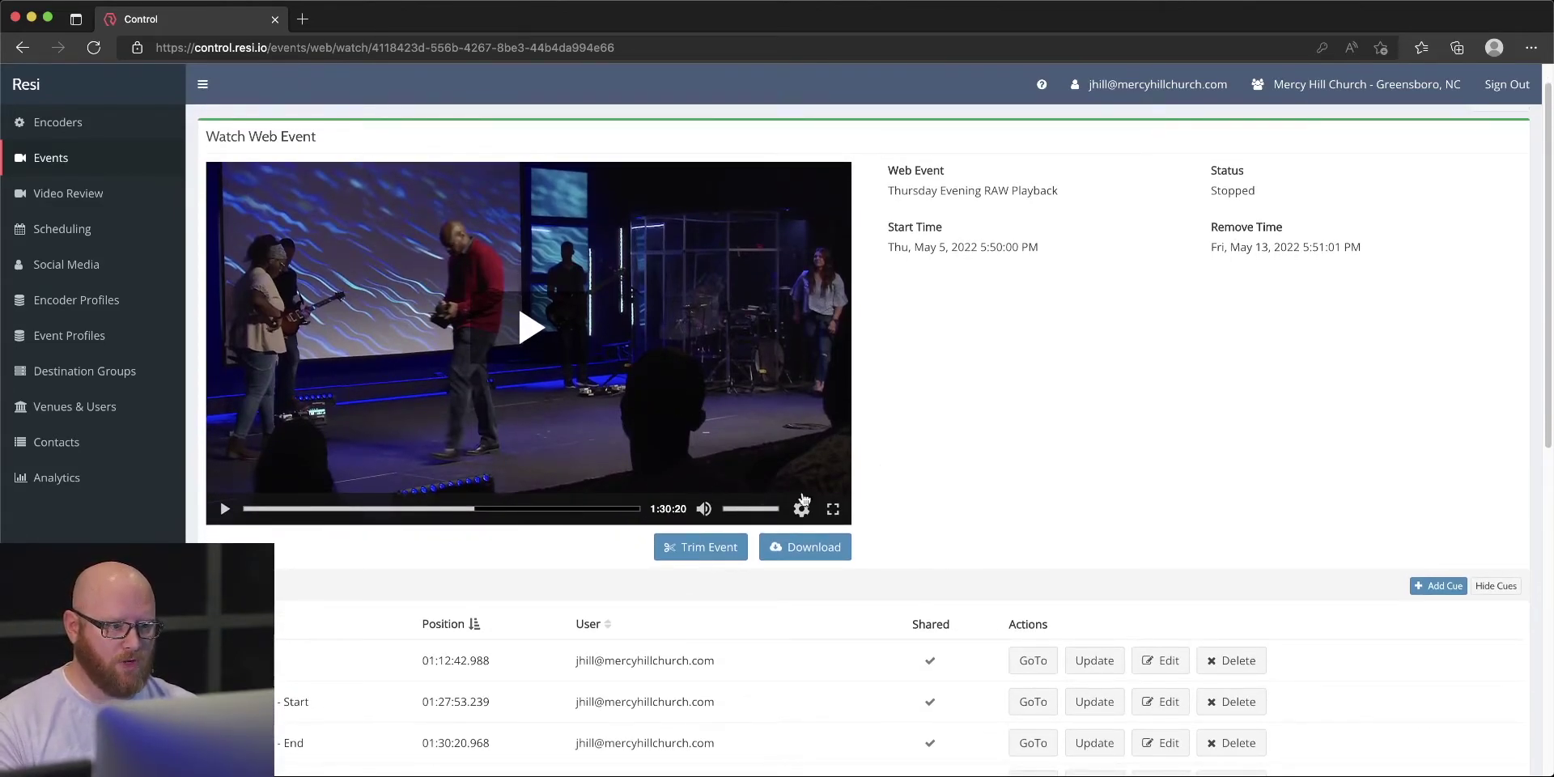
left_click(824, 549)
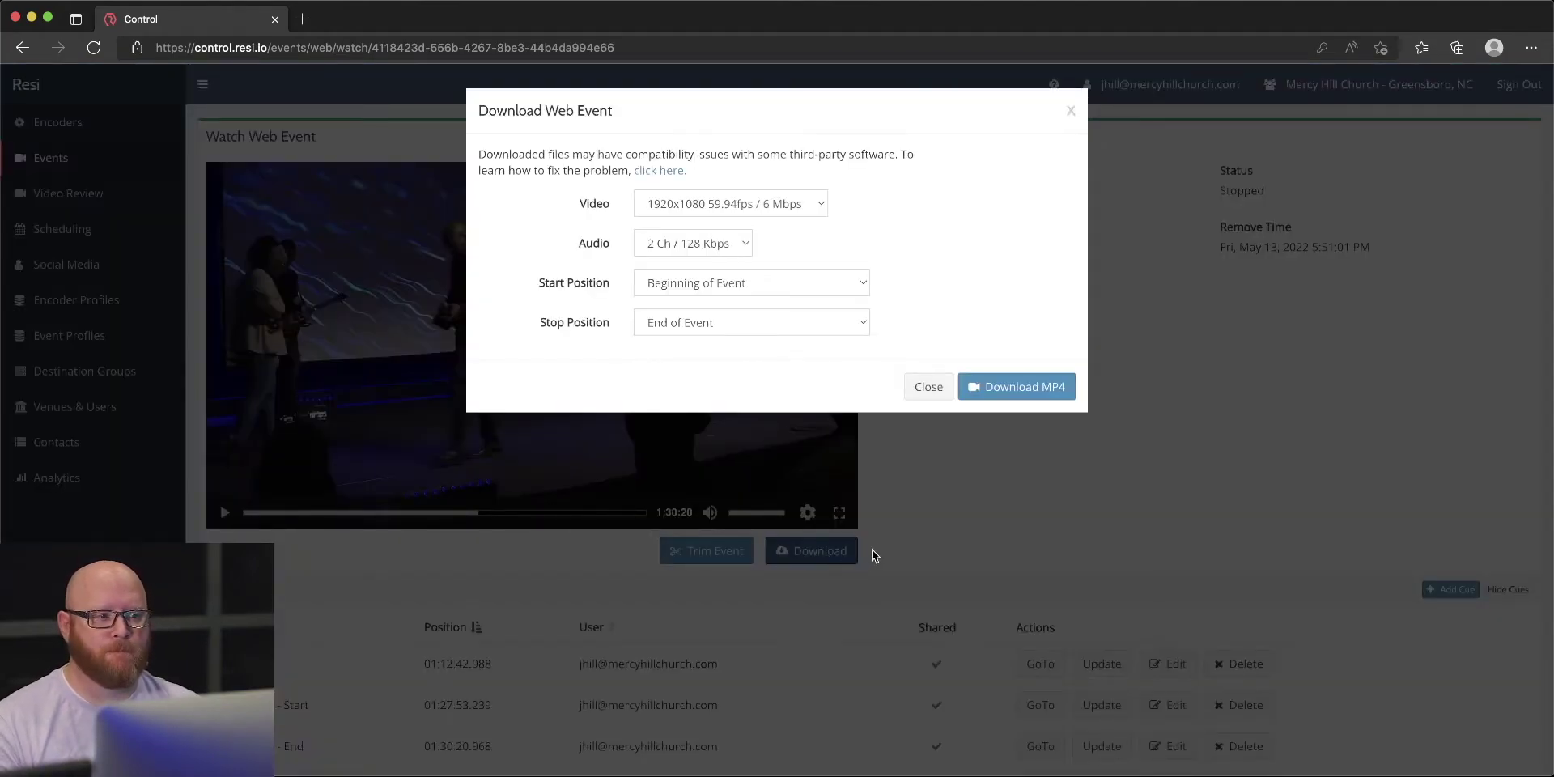
left_click(822, 203)
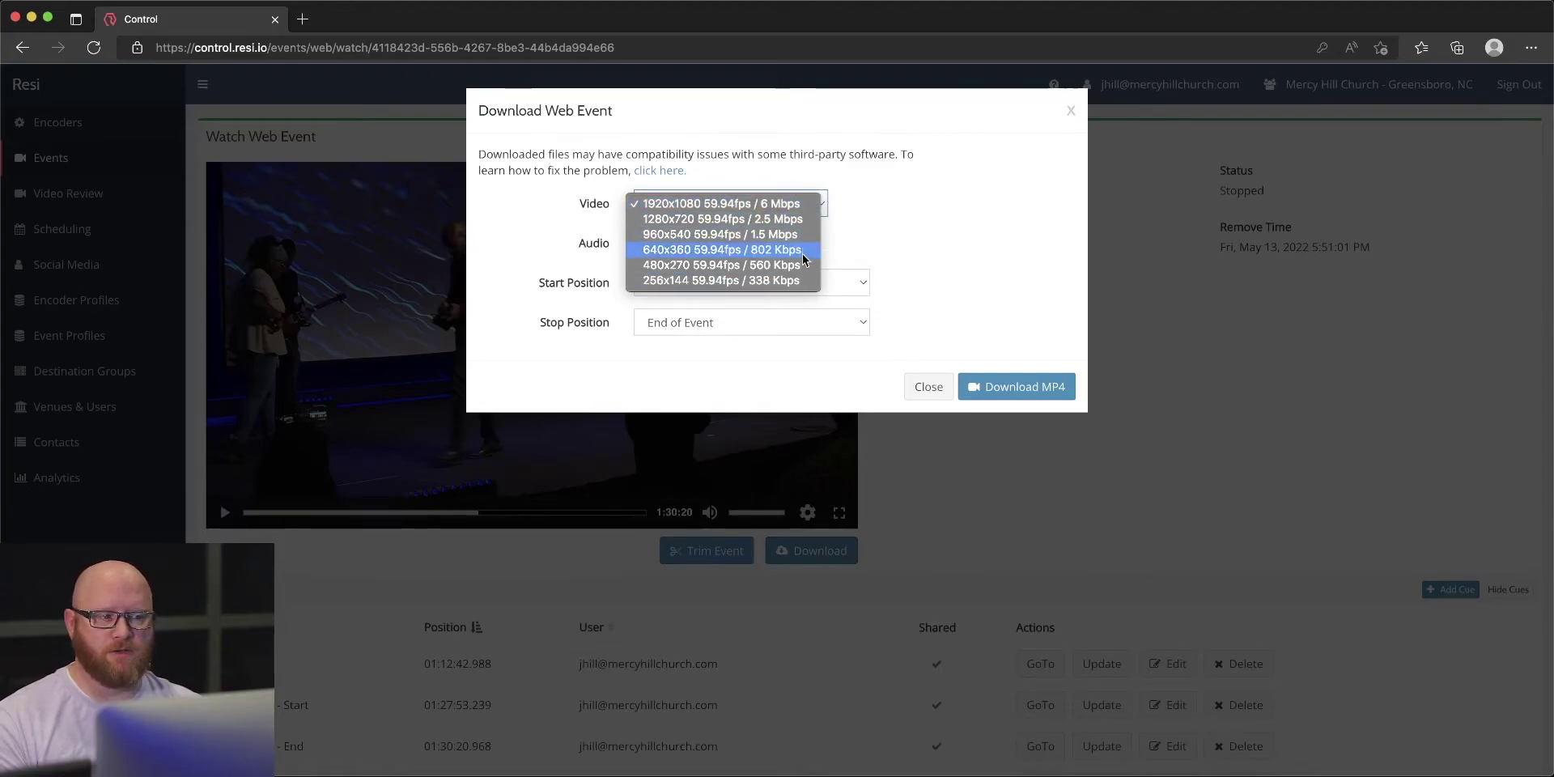
left_click(913, 181)
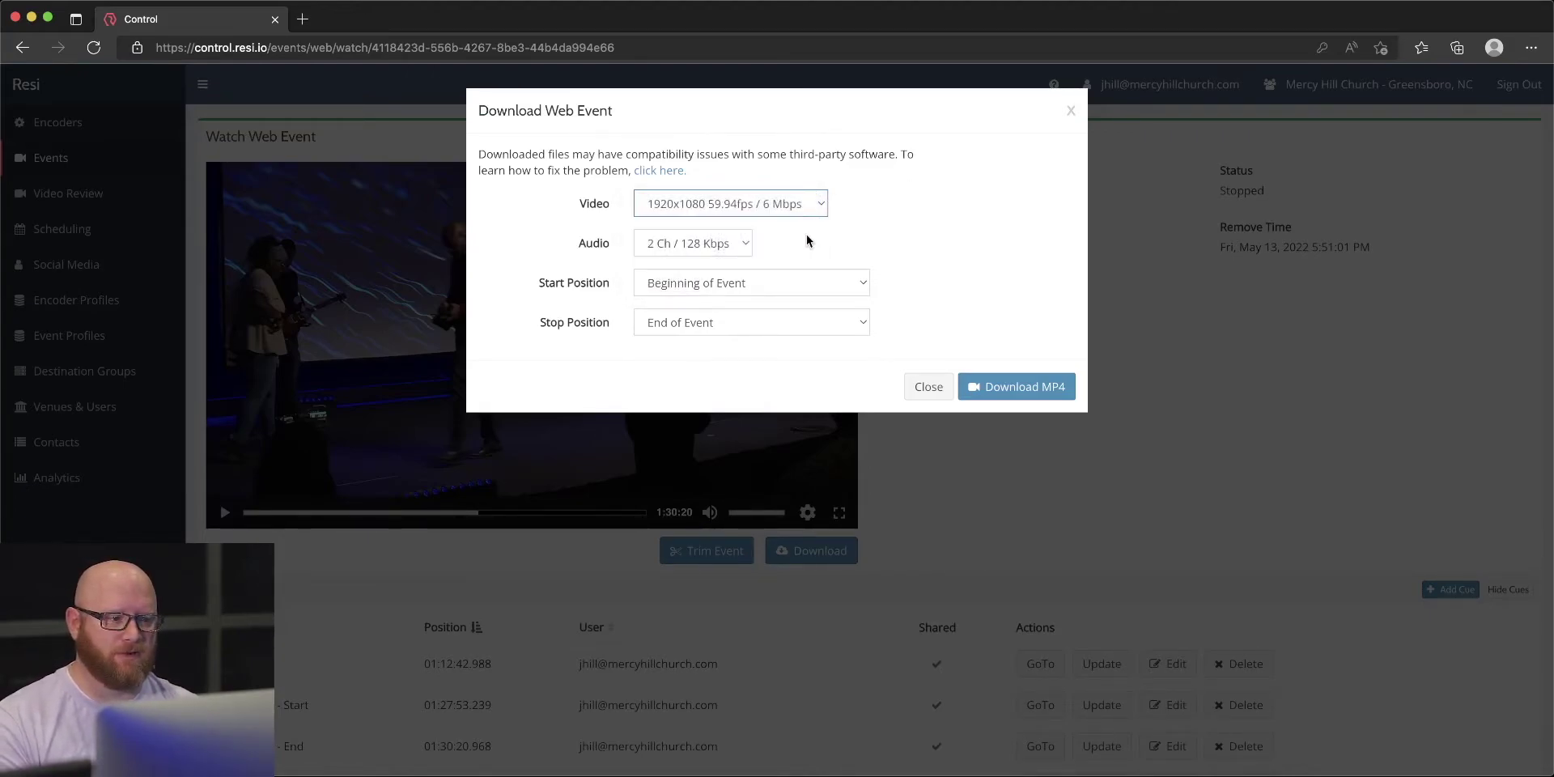
left_click(745, 245)
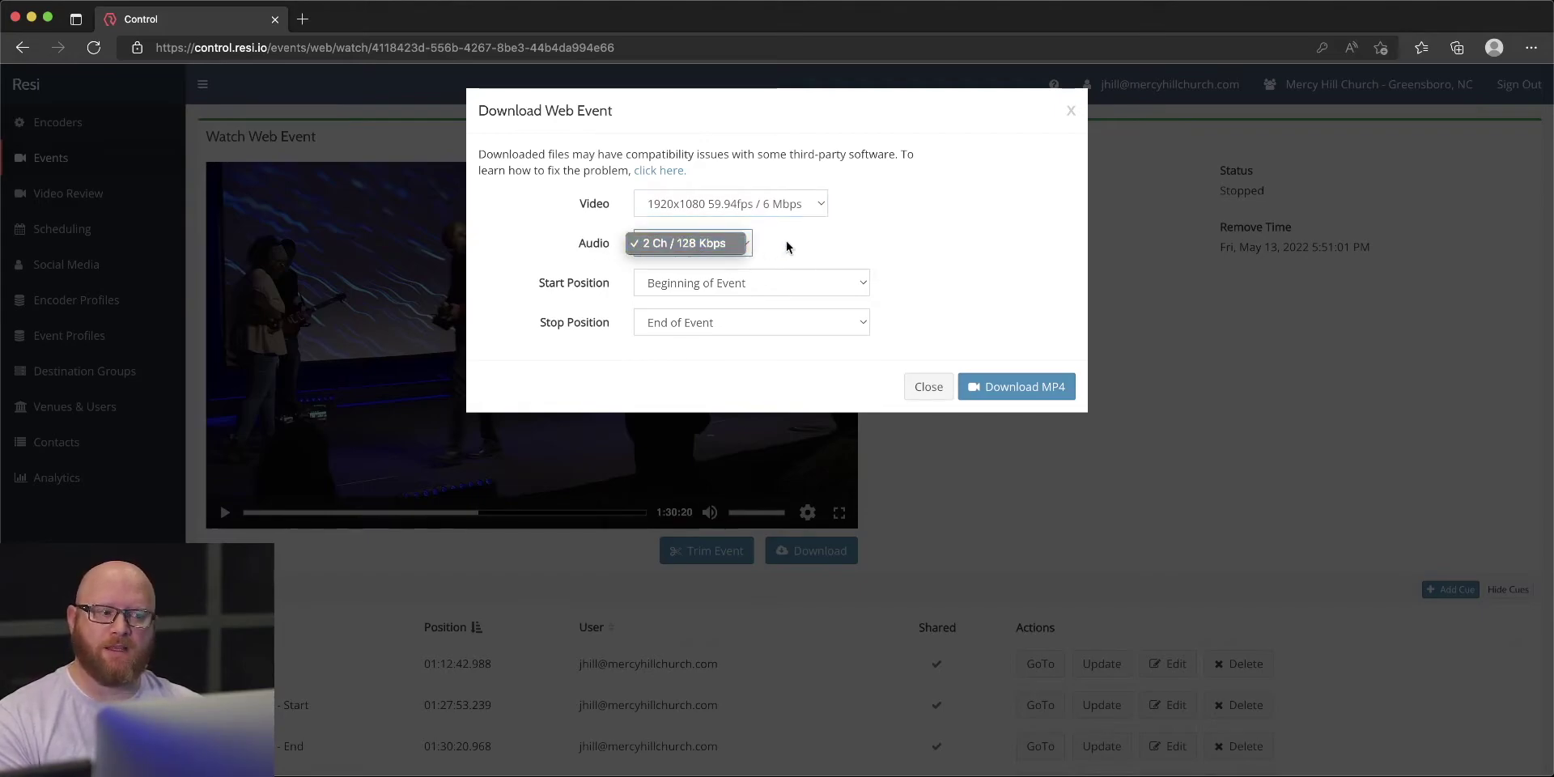
left_click(782, 243)
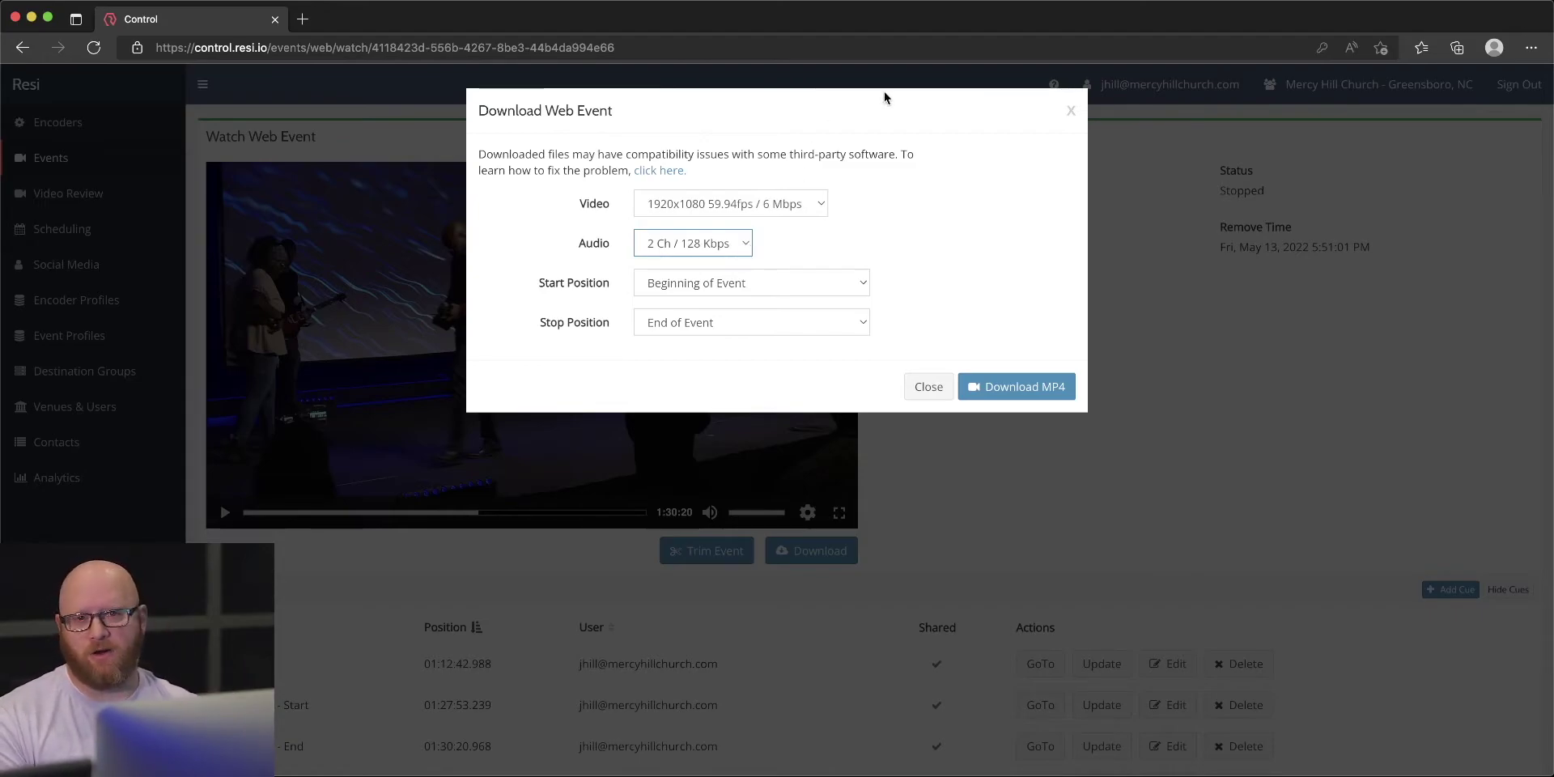
left_click(740, 243)
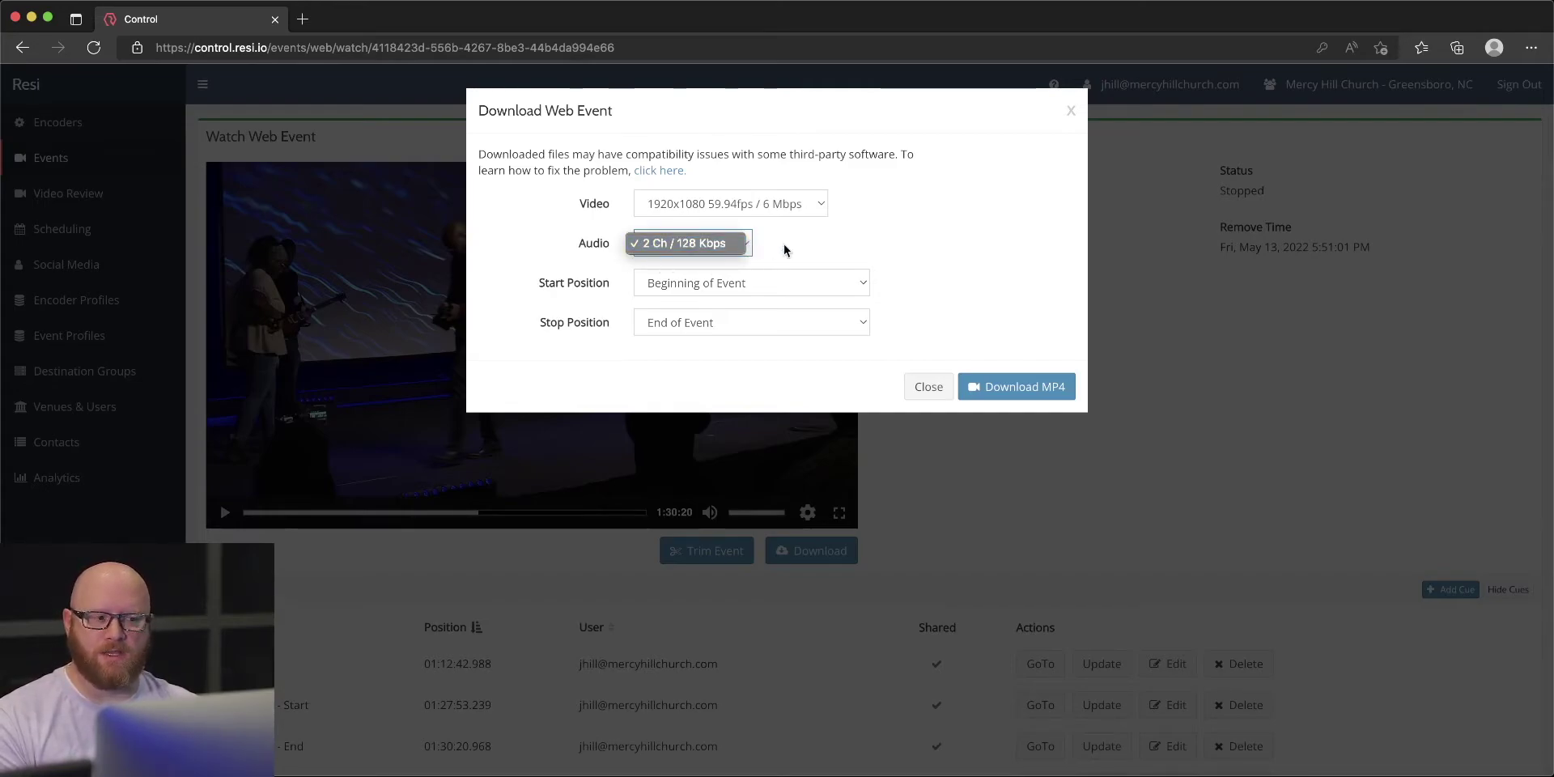
left_click(785, 243)
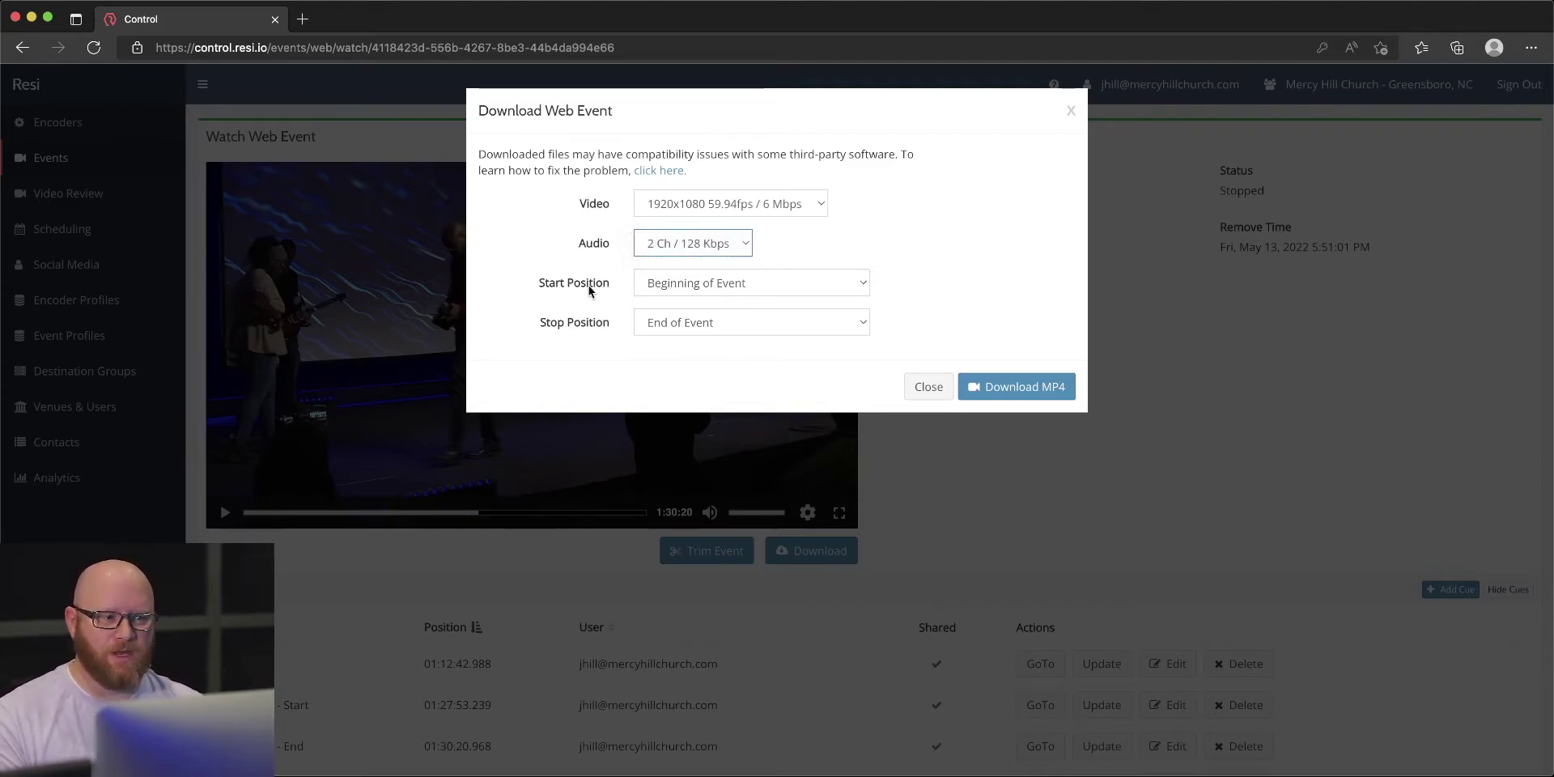
Step: Download the event as MP4 from the pastor's start cue at 01:27:53.239 to his end cue at 01:30:20.968, and close the download dialog
left_click(837, 291)
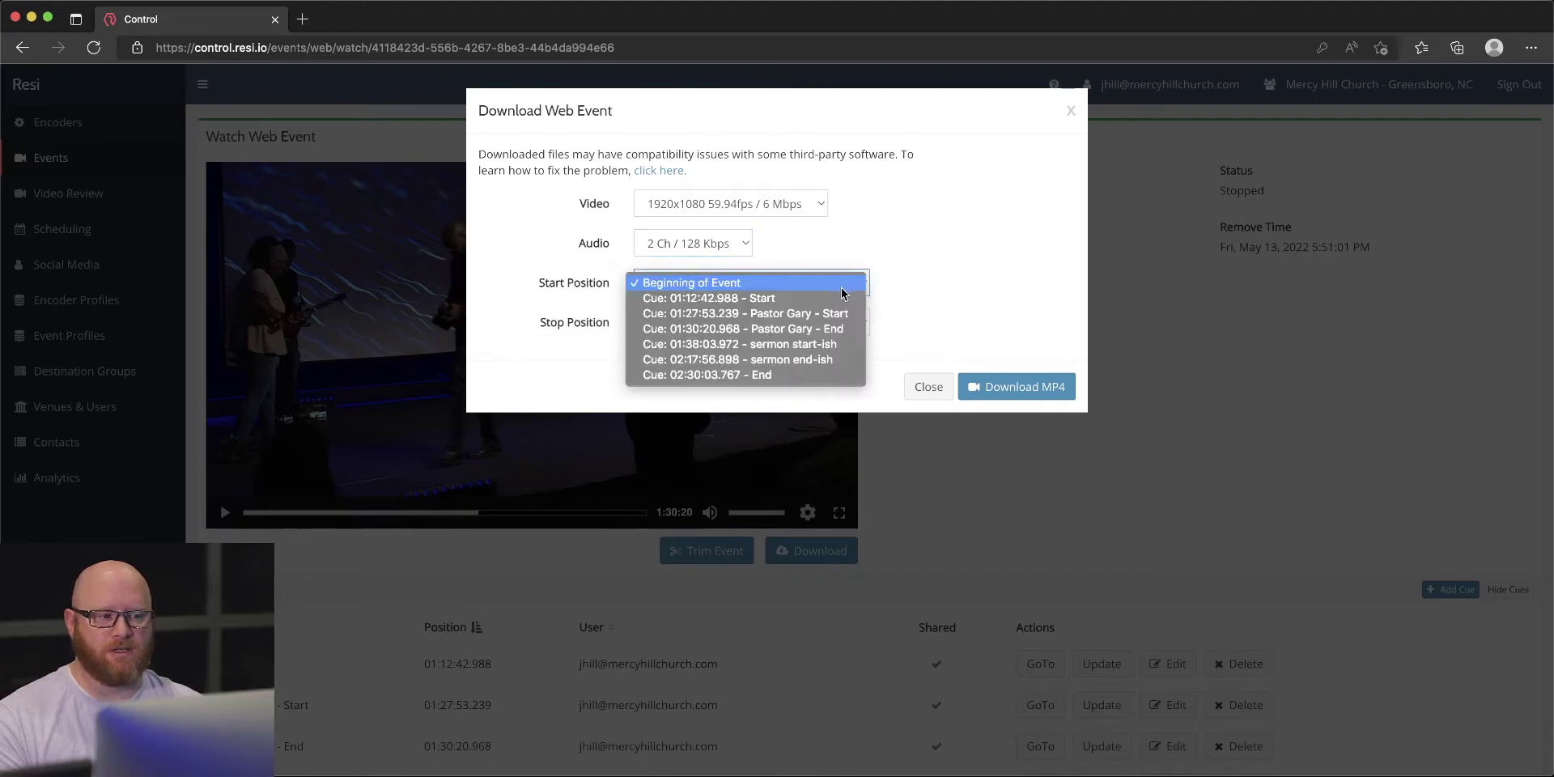
left_click(760, 313)
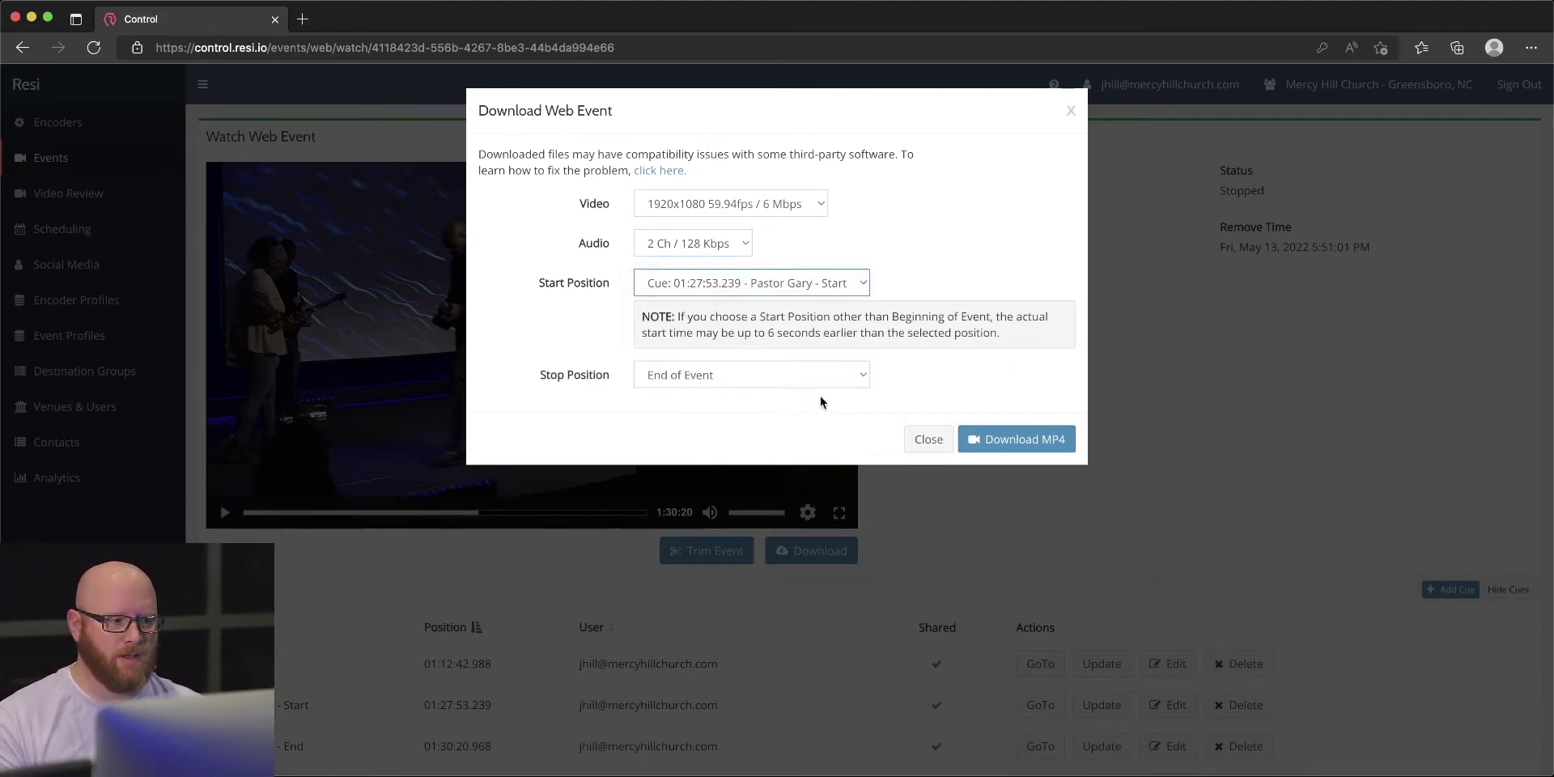
left_click(859, 376)
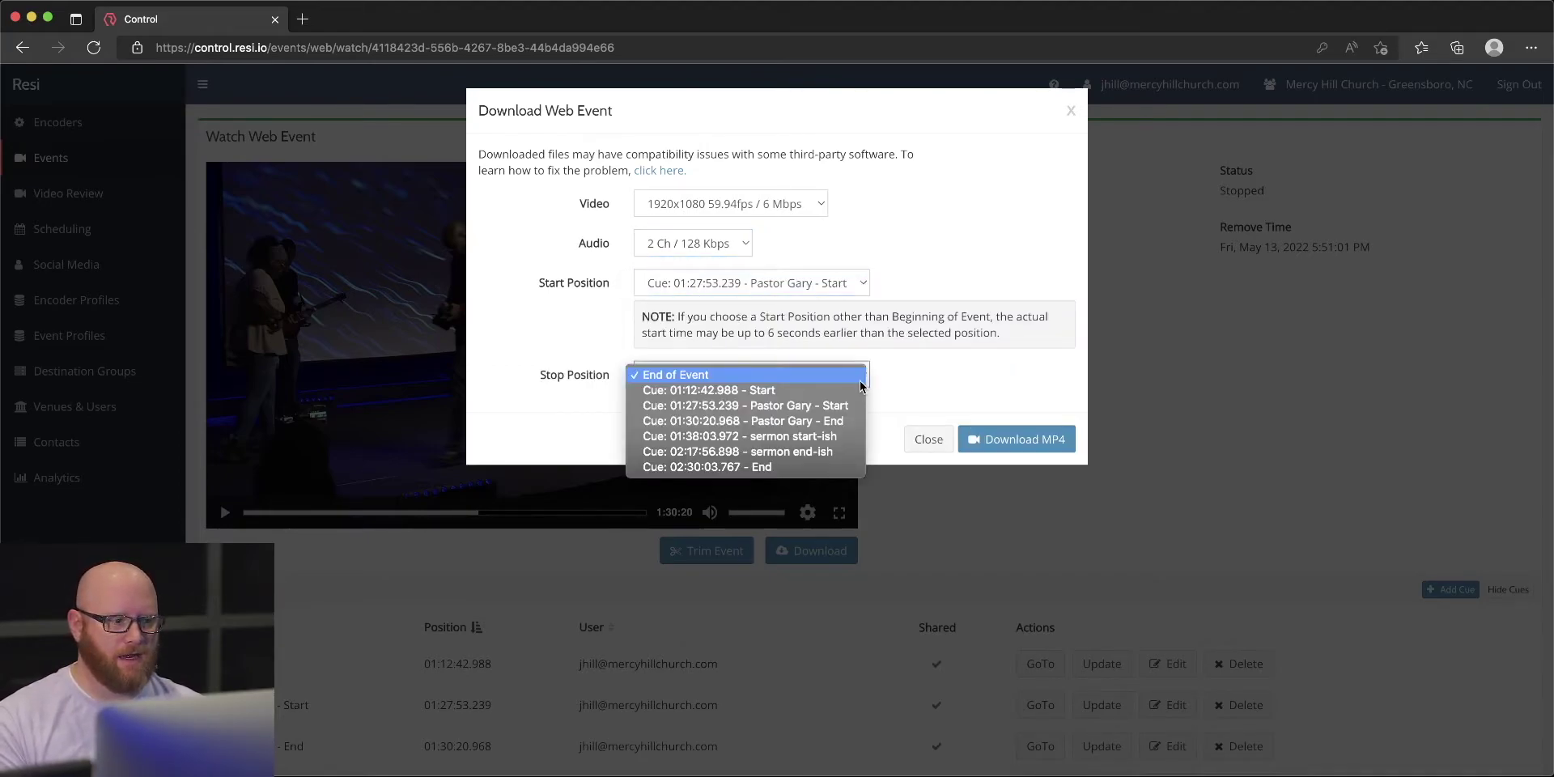
left_click(827, 422)
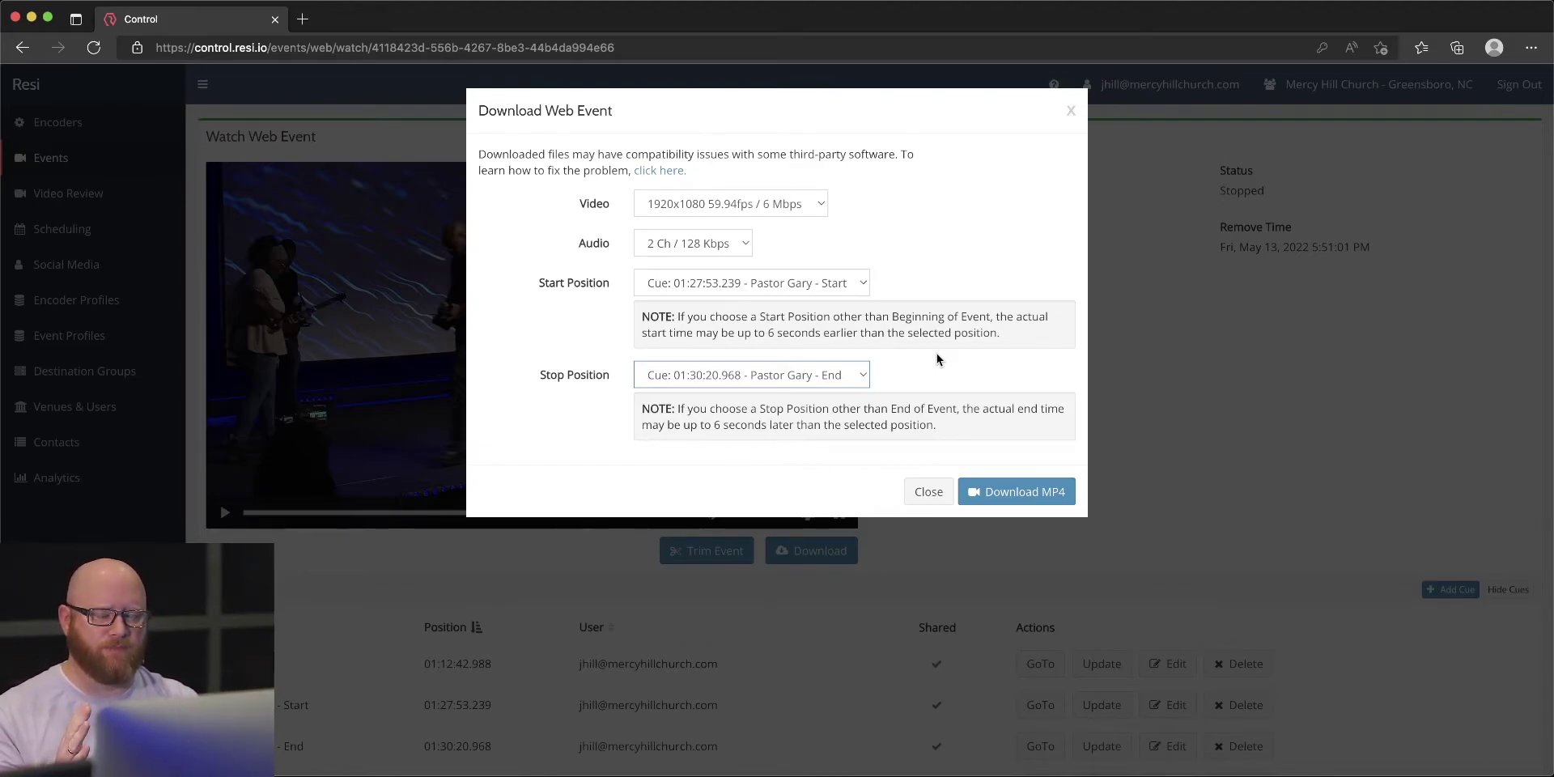
left_click(1020, 494)
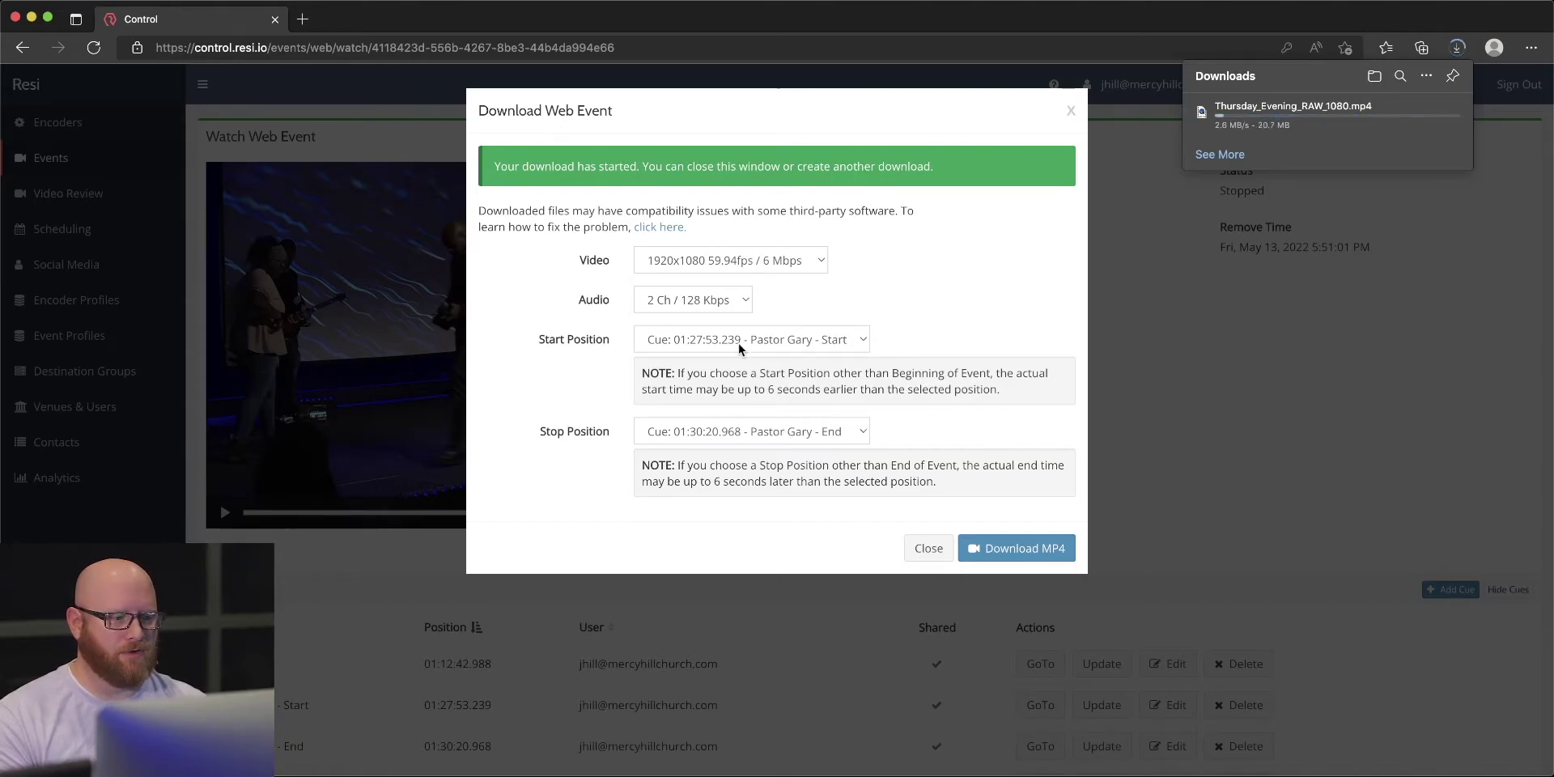
left_click(930, 550)
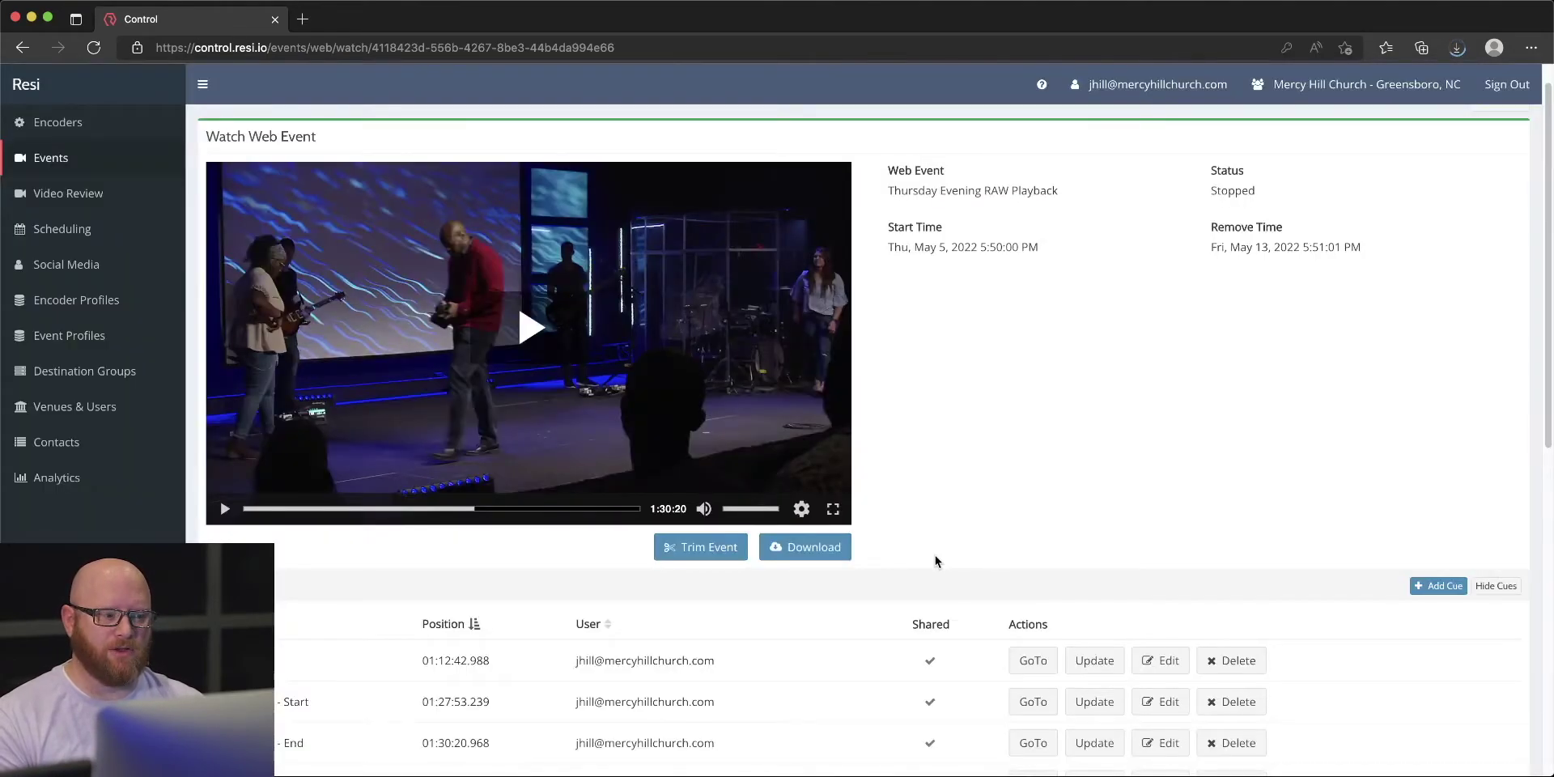
Step: Open the downloaded file Thursday_Evening_RAW_1080.mp4 to check the clip, and quit the video player
left_click(1457, 48)
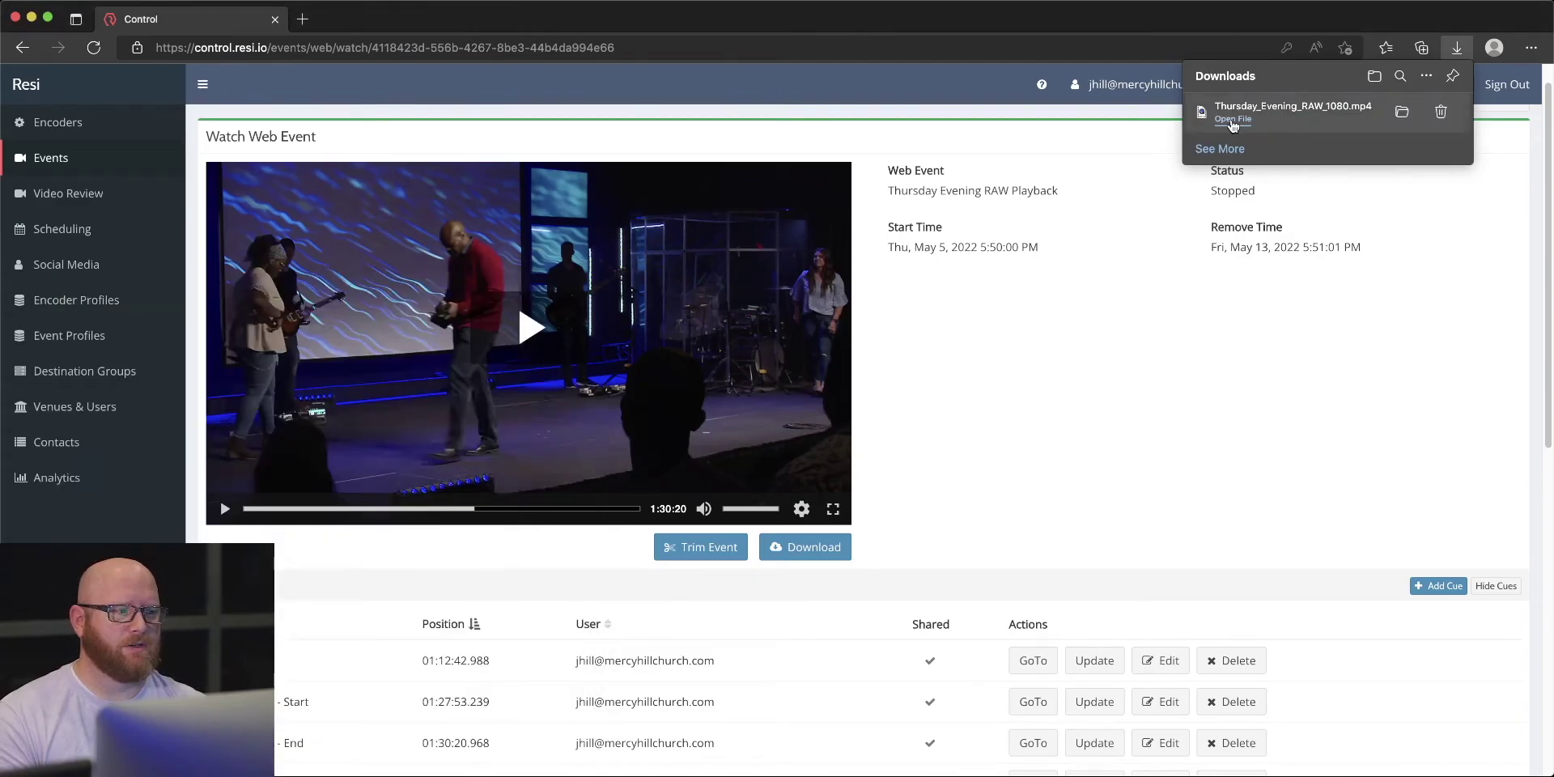
left_click(1233, 119)
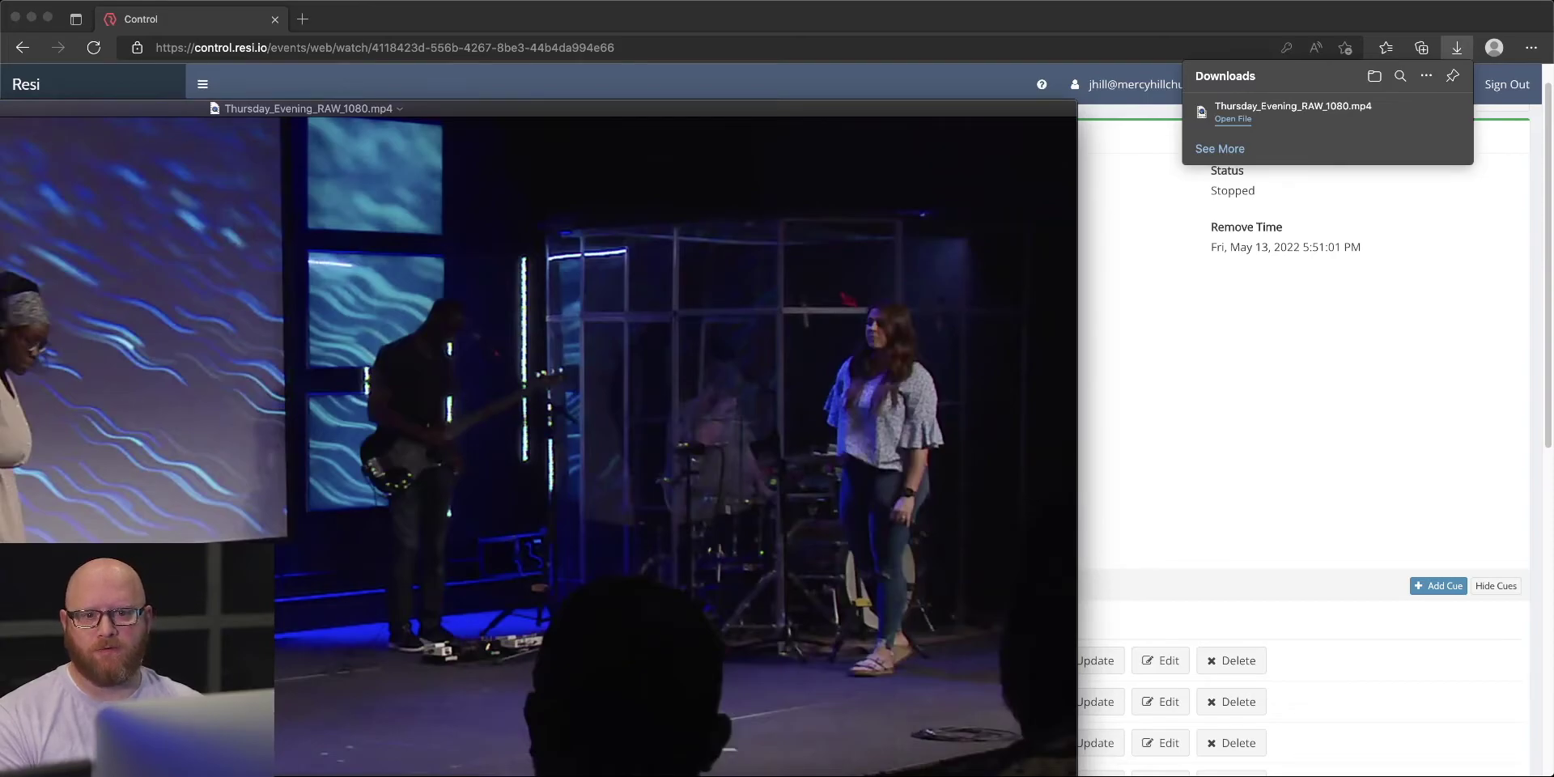
key("super+q")
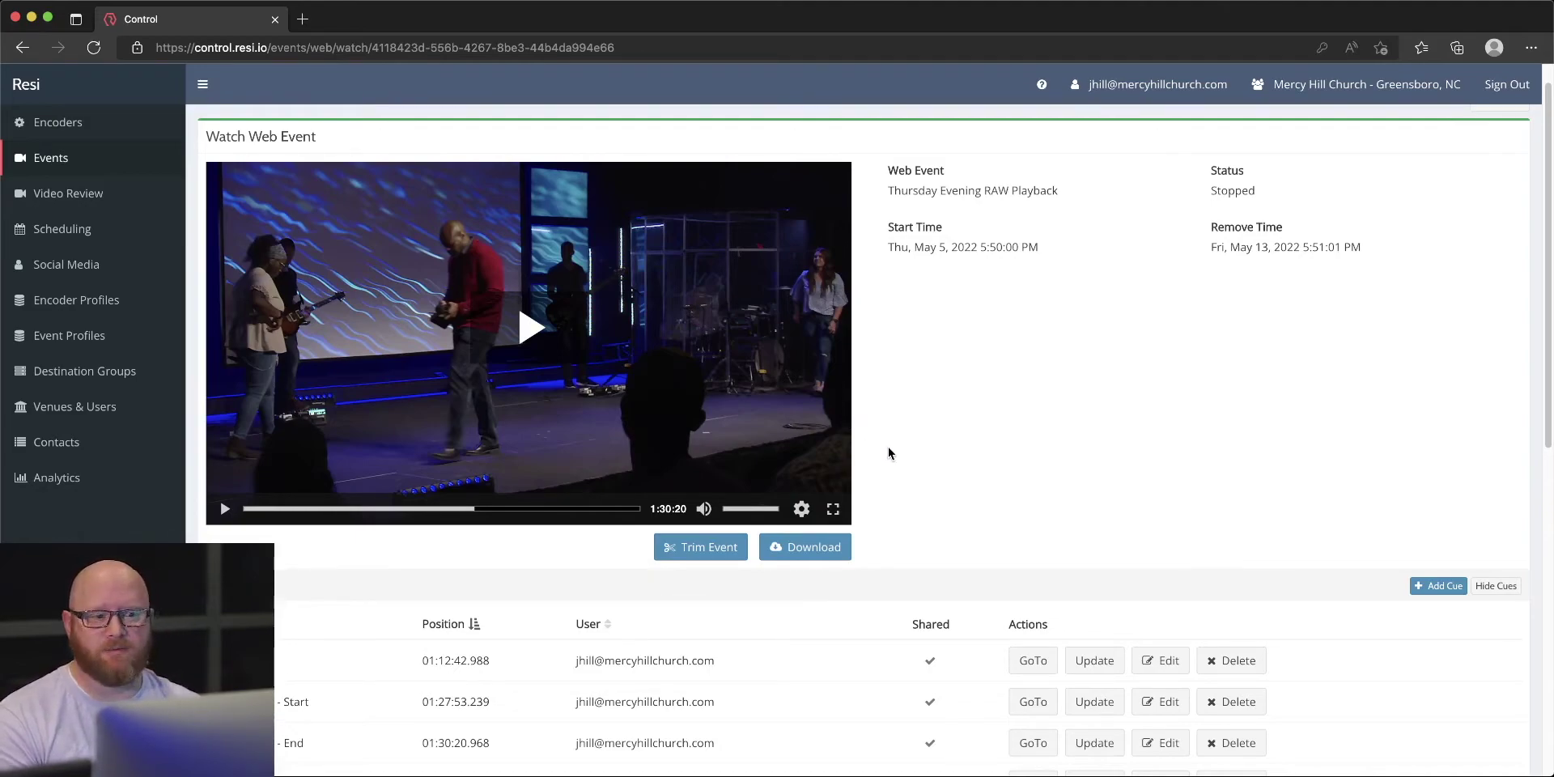
Step: Open the web event setup form for the encoder event "Thursday Live Stream - Regional 5:20-8:45pm" from the events list
left_click(34, 158)
scroll(530, 547, "down", 4)
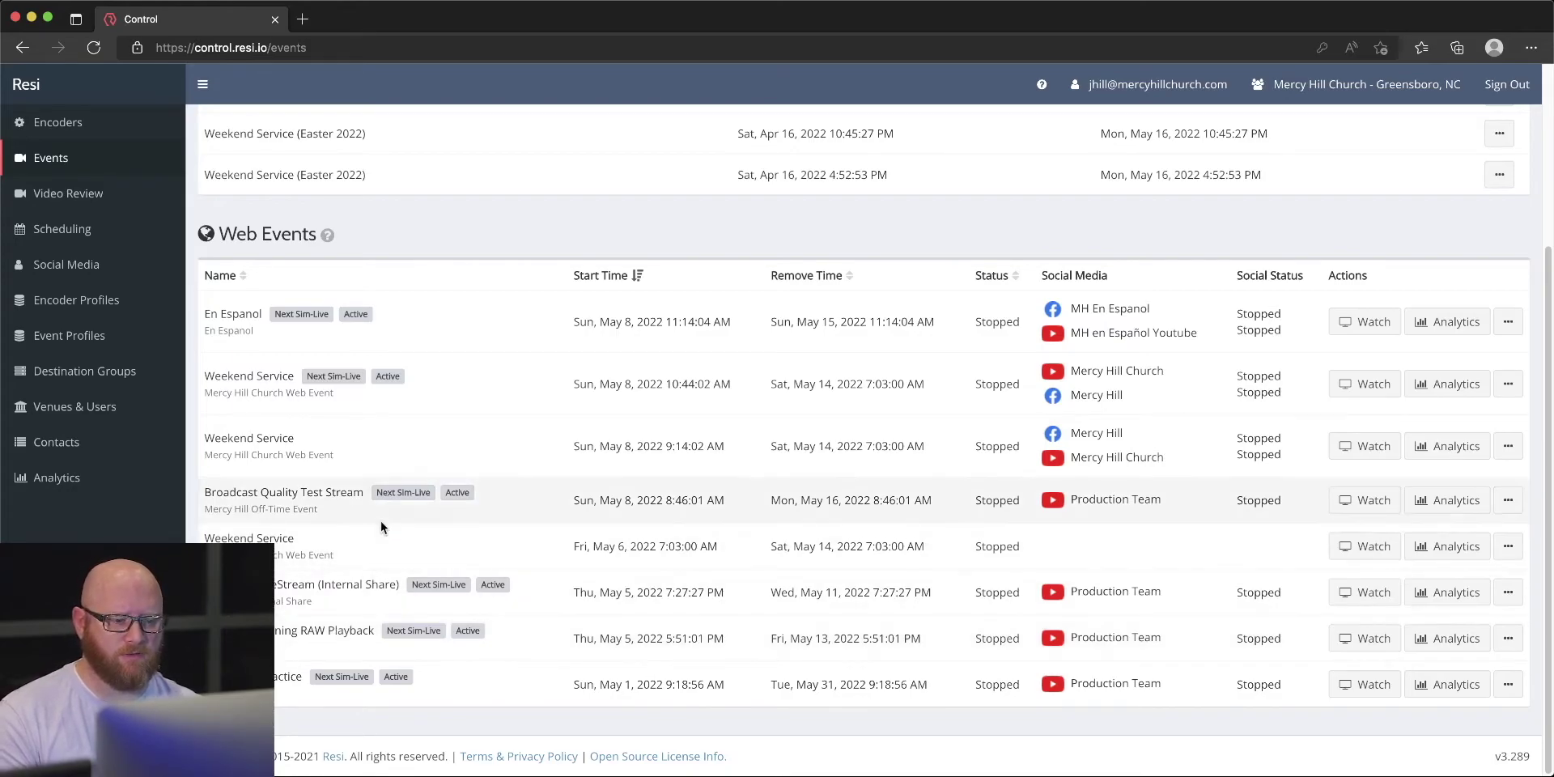
scroll(381, 522, "up", 3)
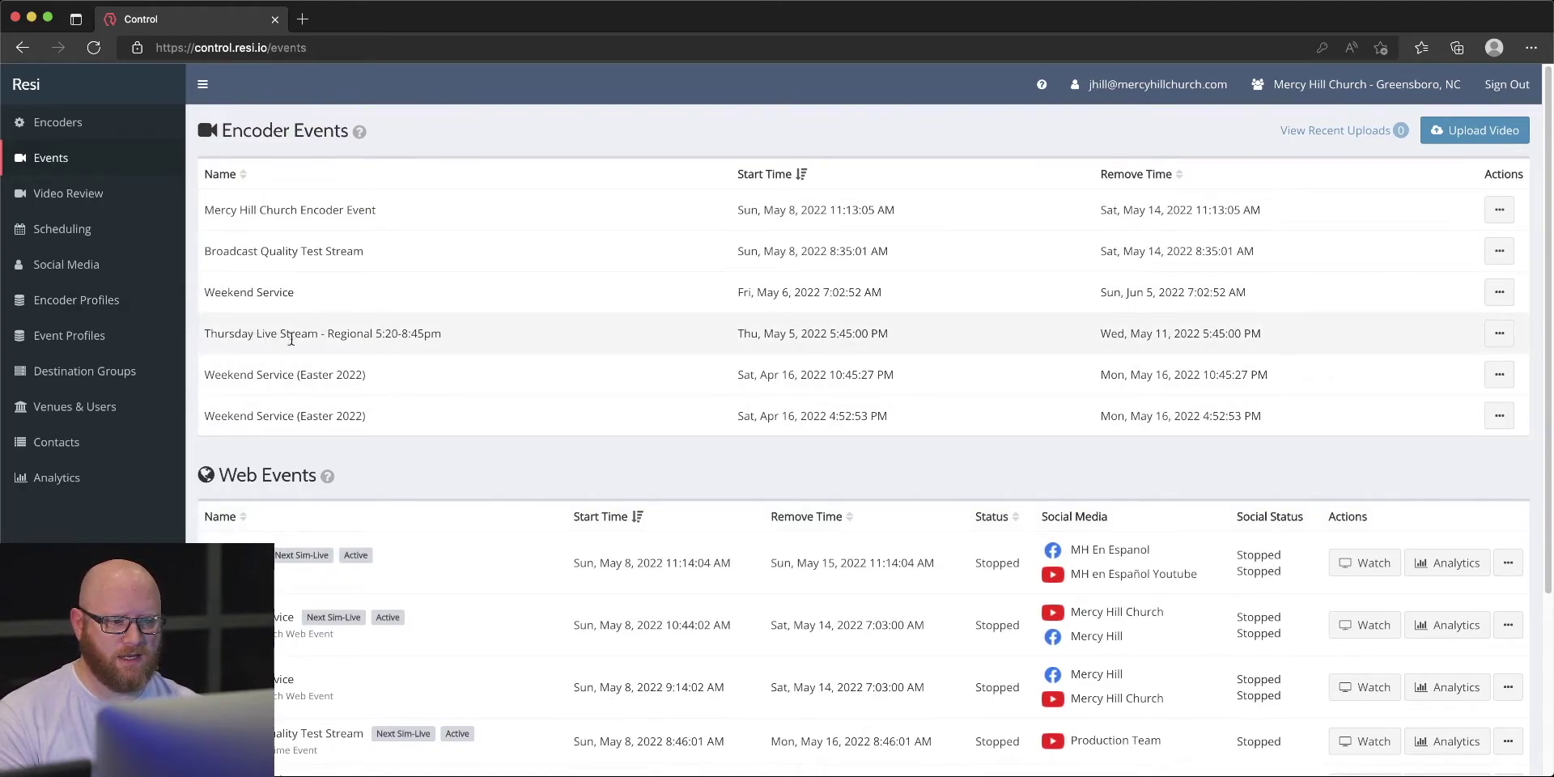
left_click(1499, 332)
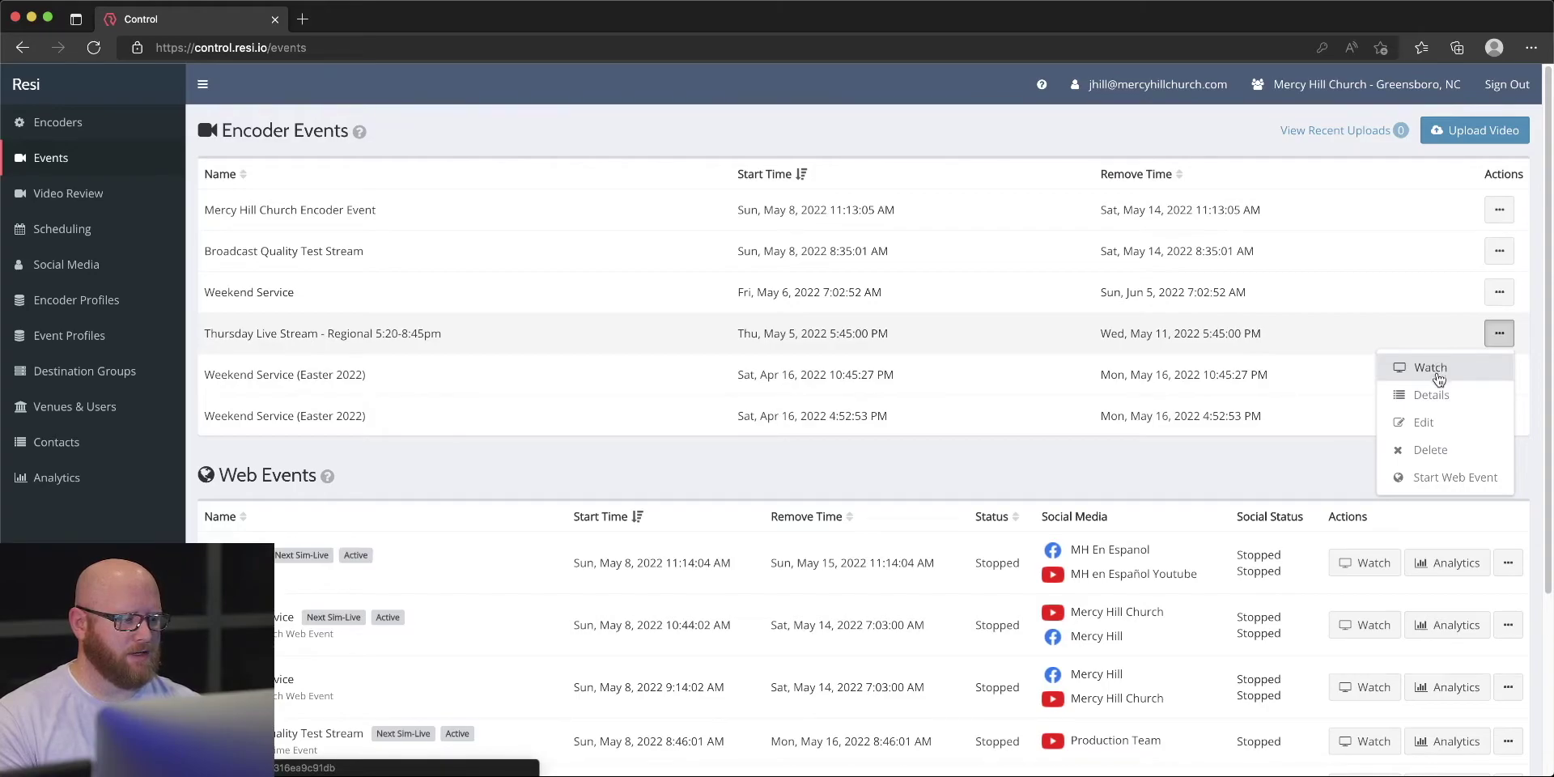
left_click(1437, 480)
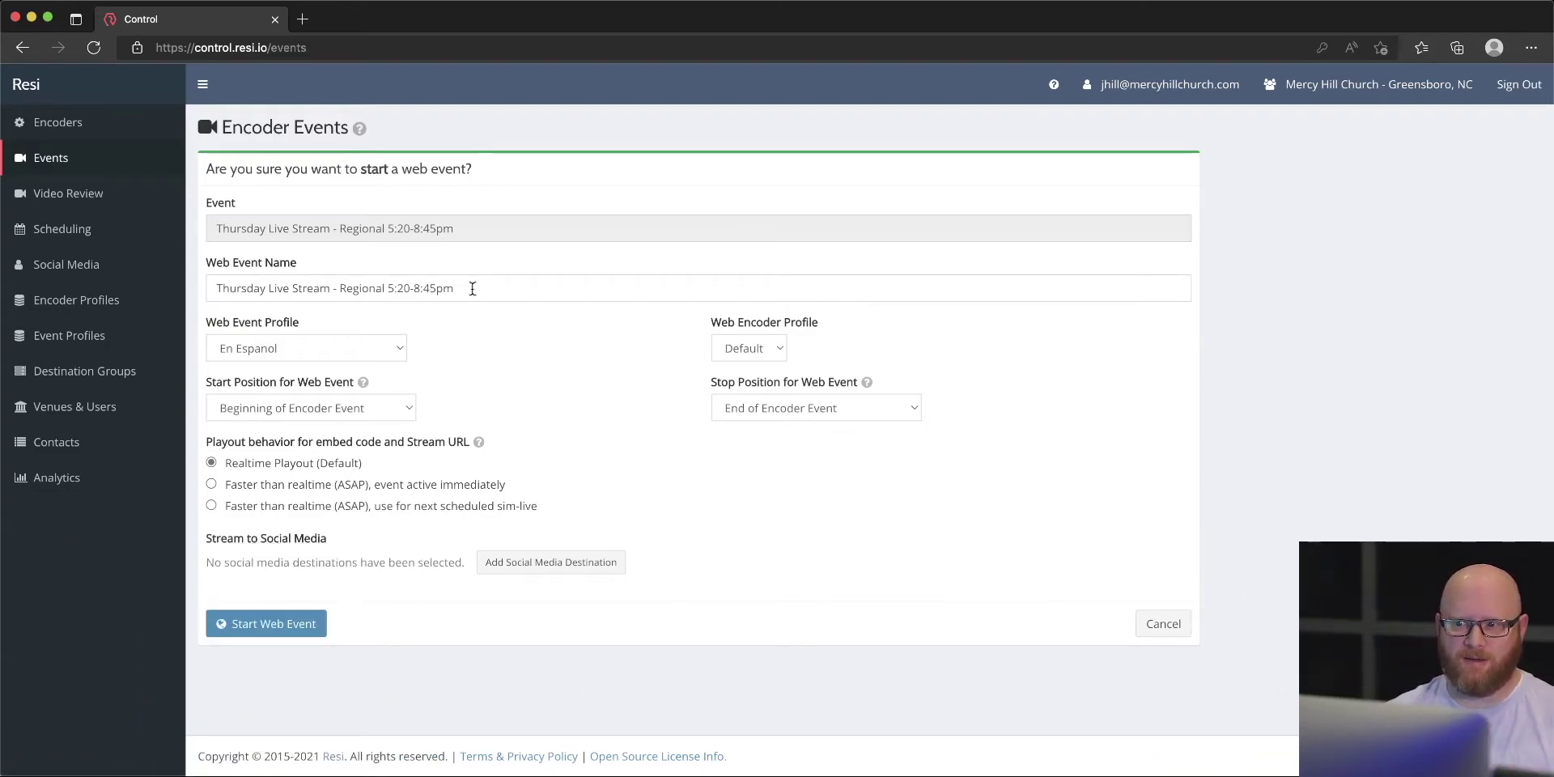
Step: Replace the web event name with the pastor's name followed by "- Test"
left_click(473, 288)
key("super+a")
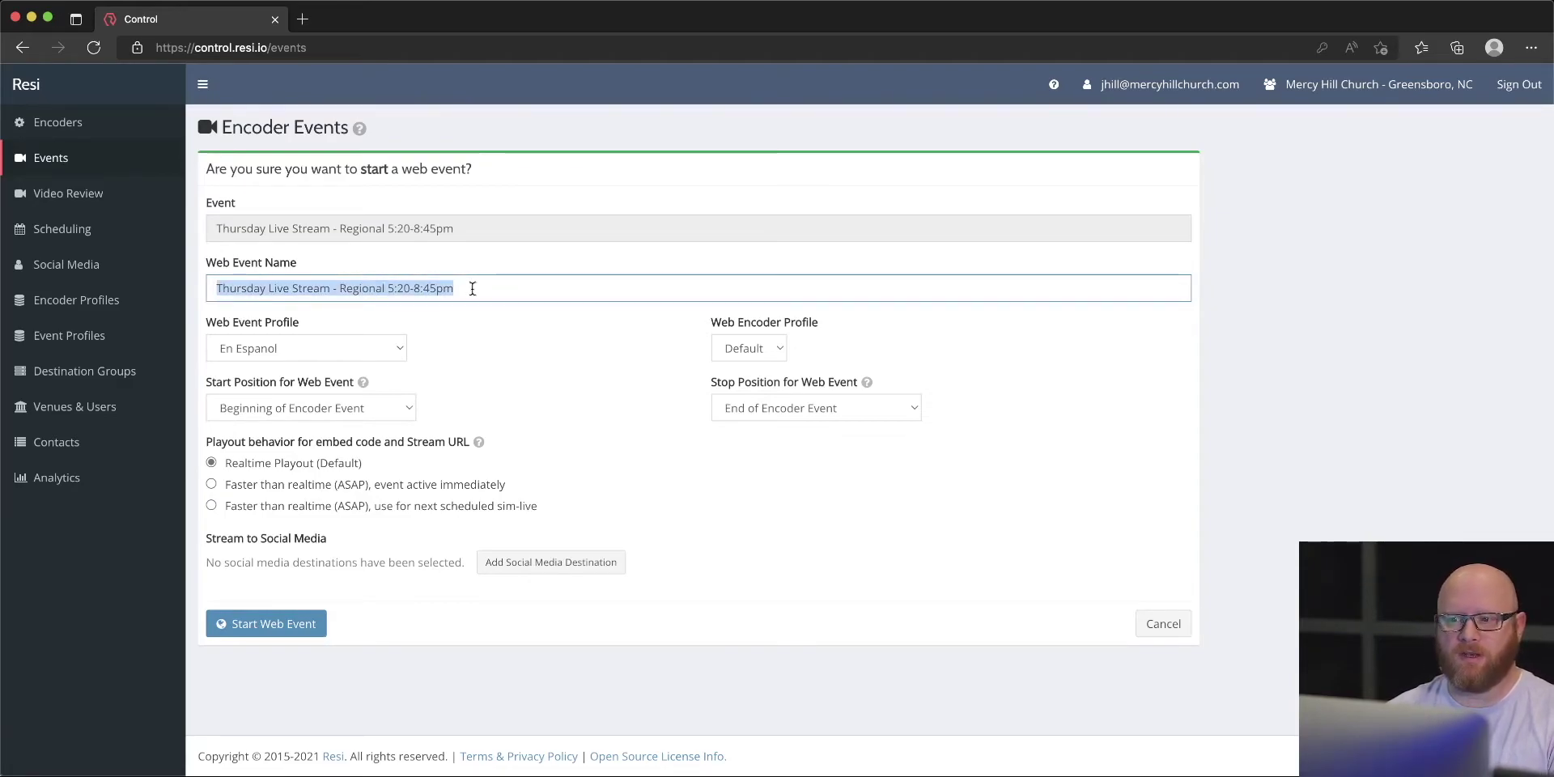
type("Pasotr")
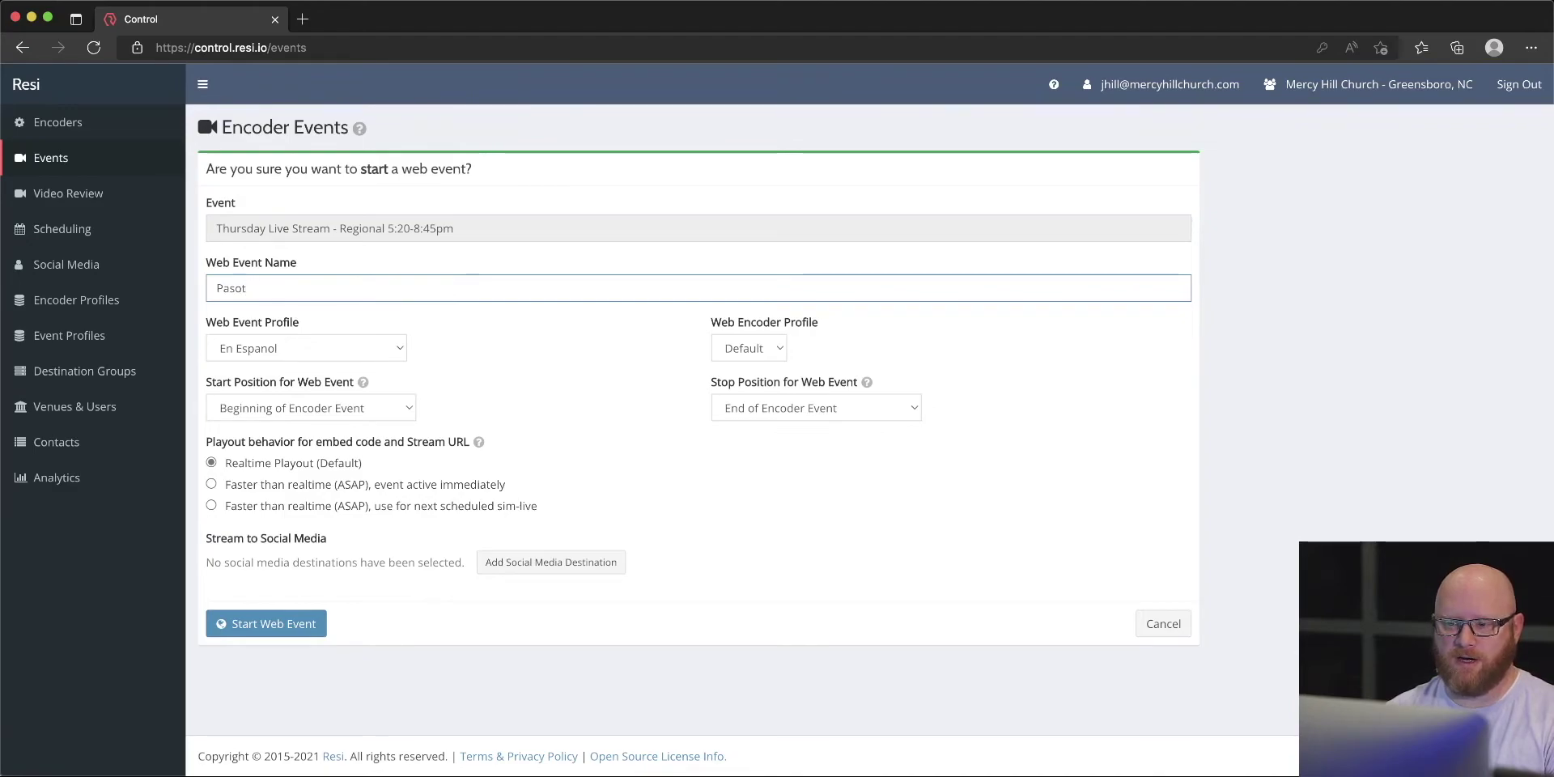
key("BackSpace")
key("BackSpace")
type("tor Gary")
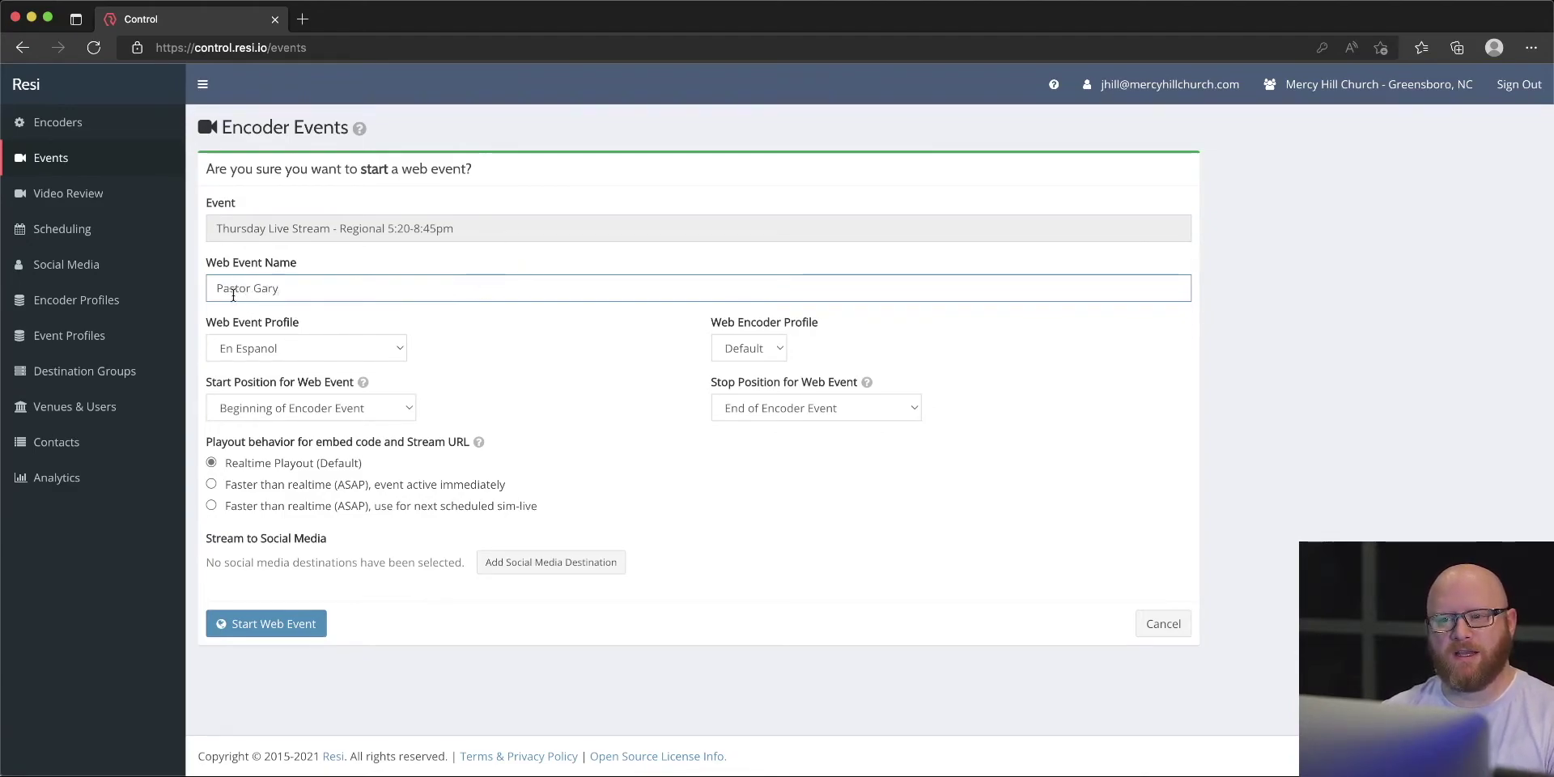
type(" - Test")
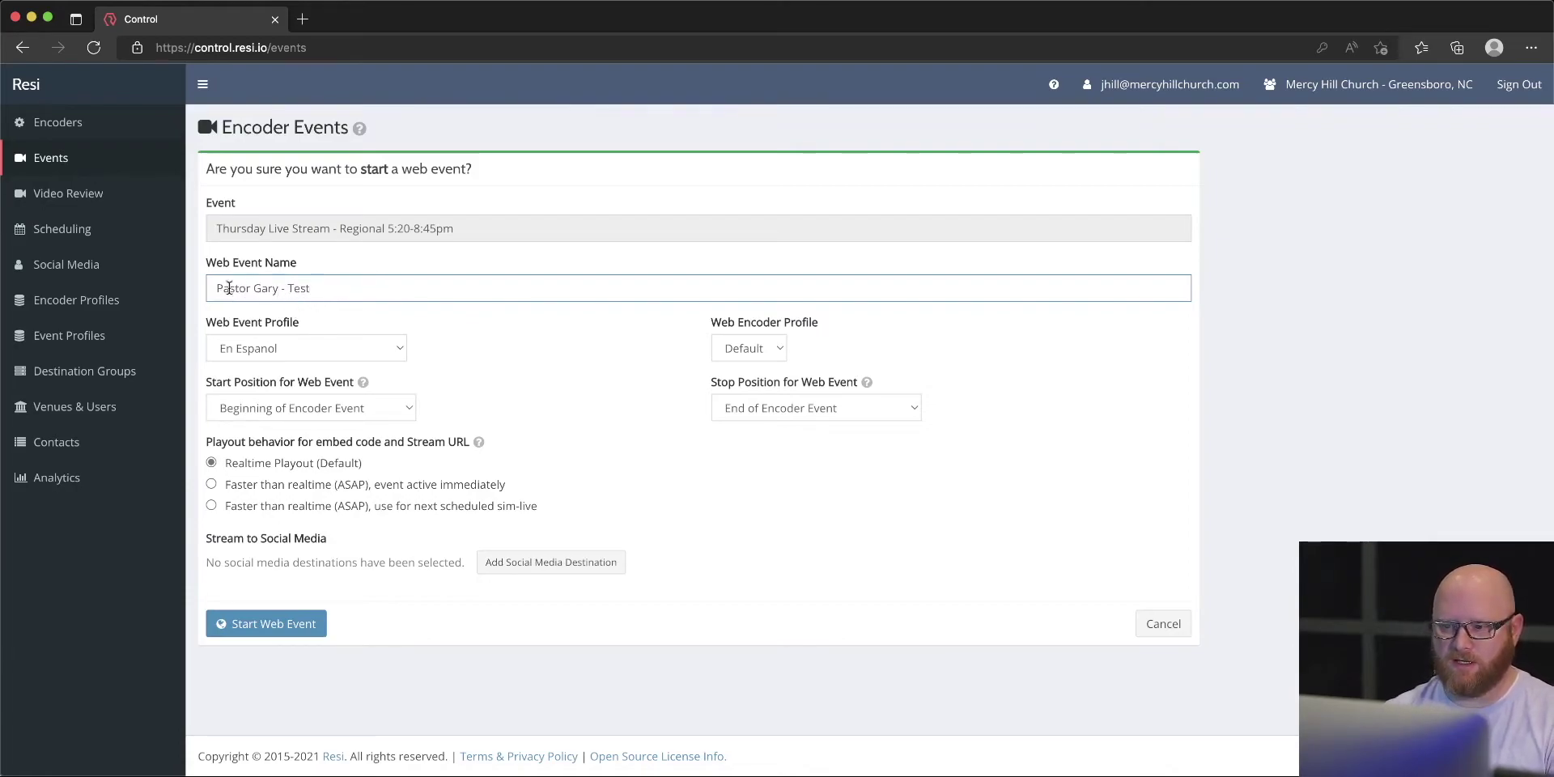
Step: Set the web event profile to Misc and the web encoder profile to 7 + 8
left_click(390, 348)
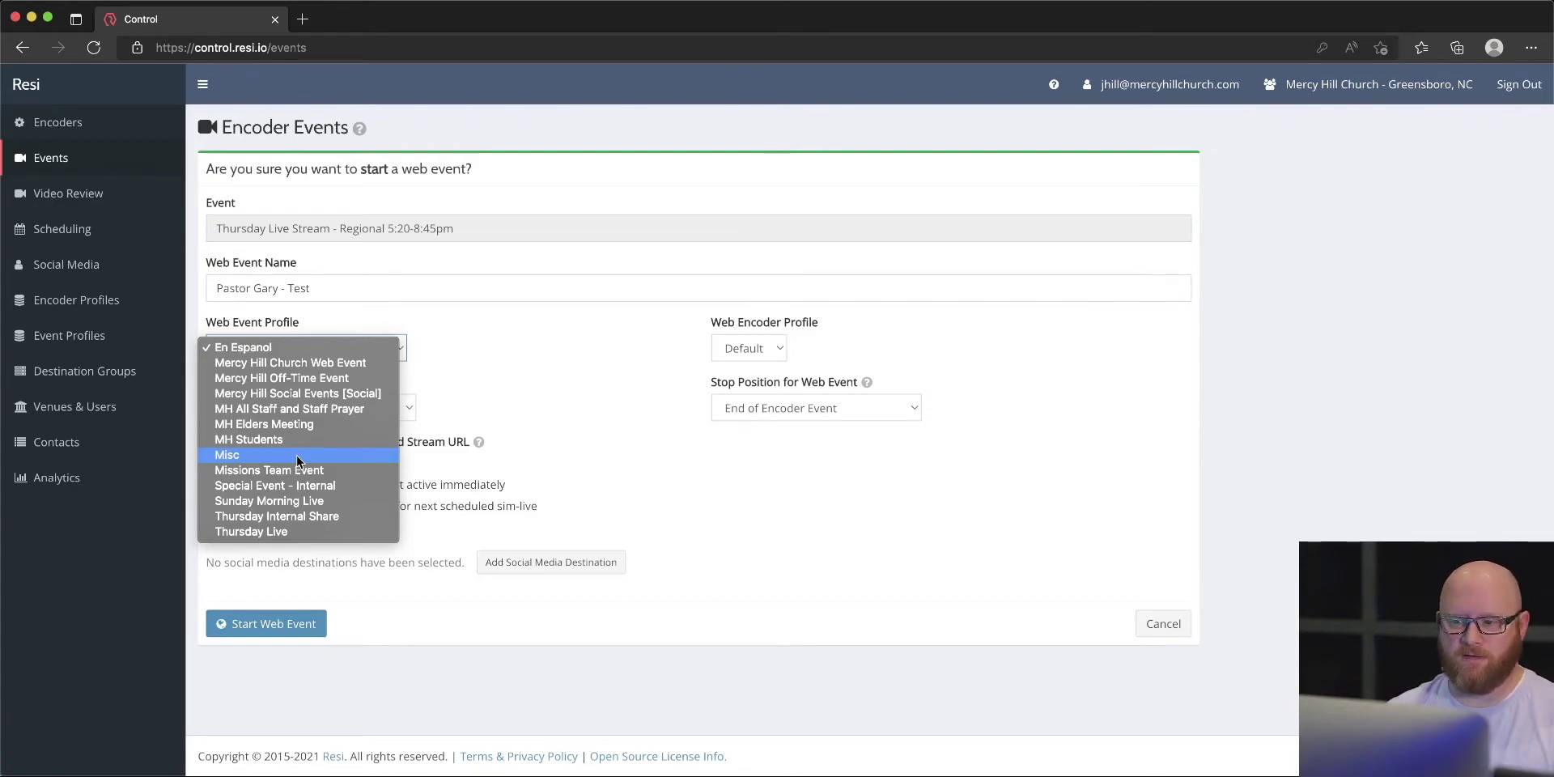
left_click(230, 455)
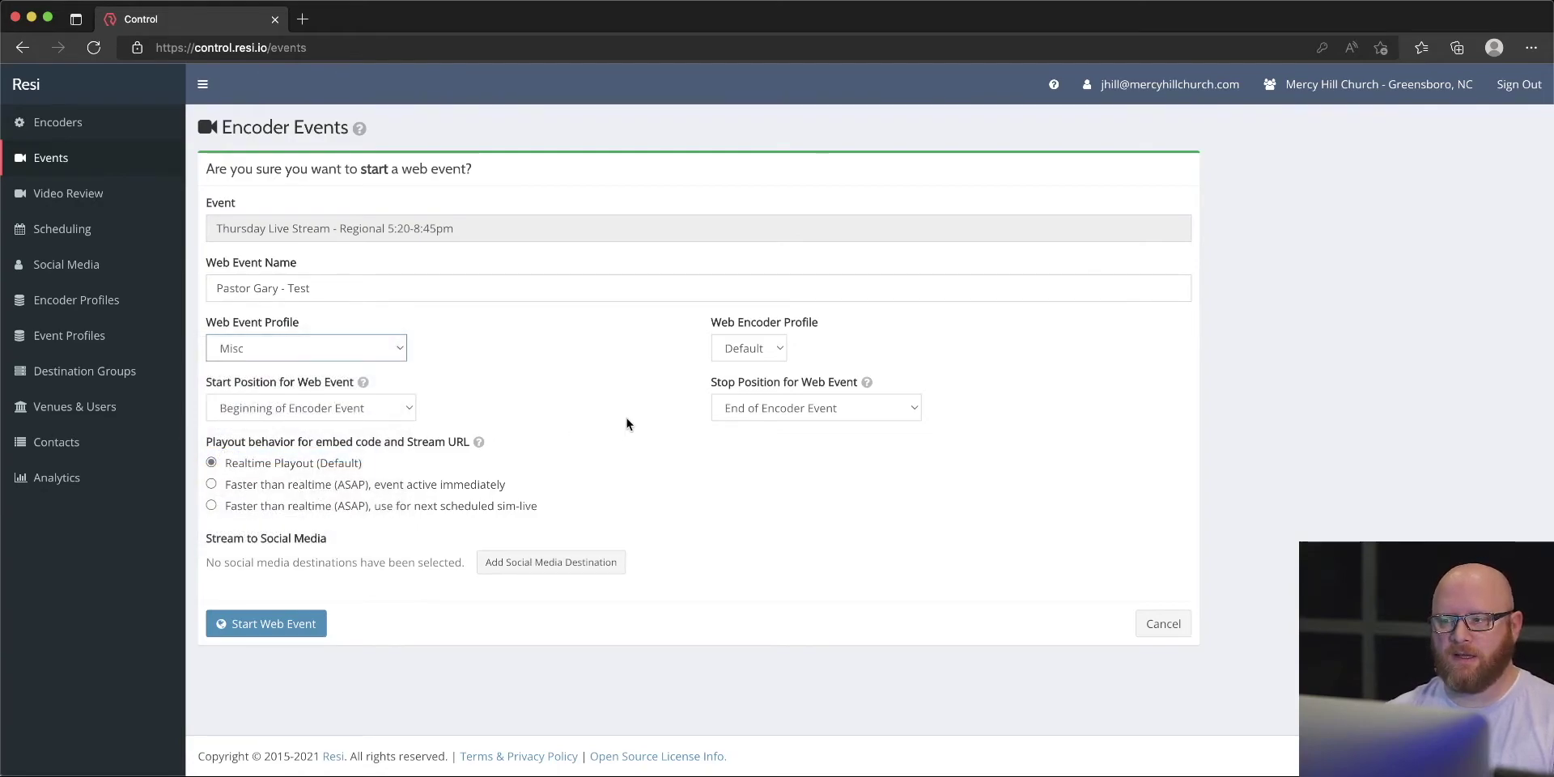
left_click(775, 343)
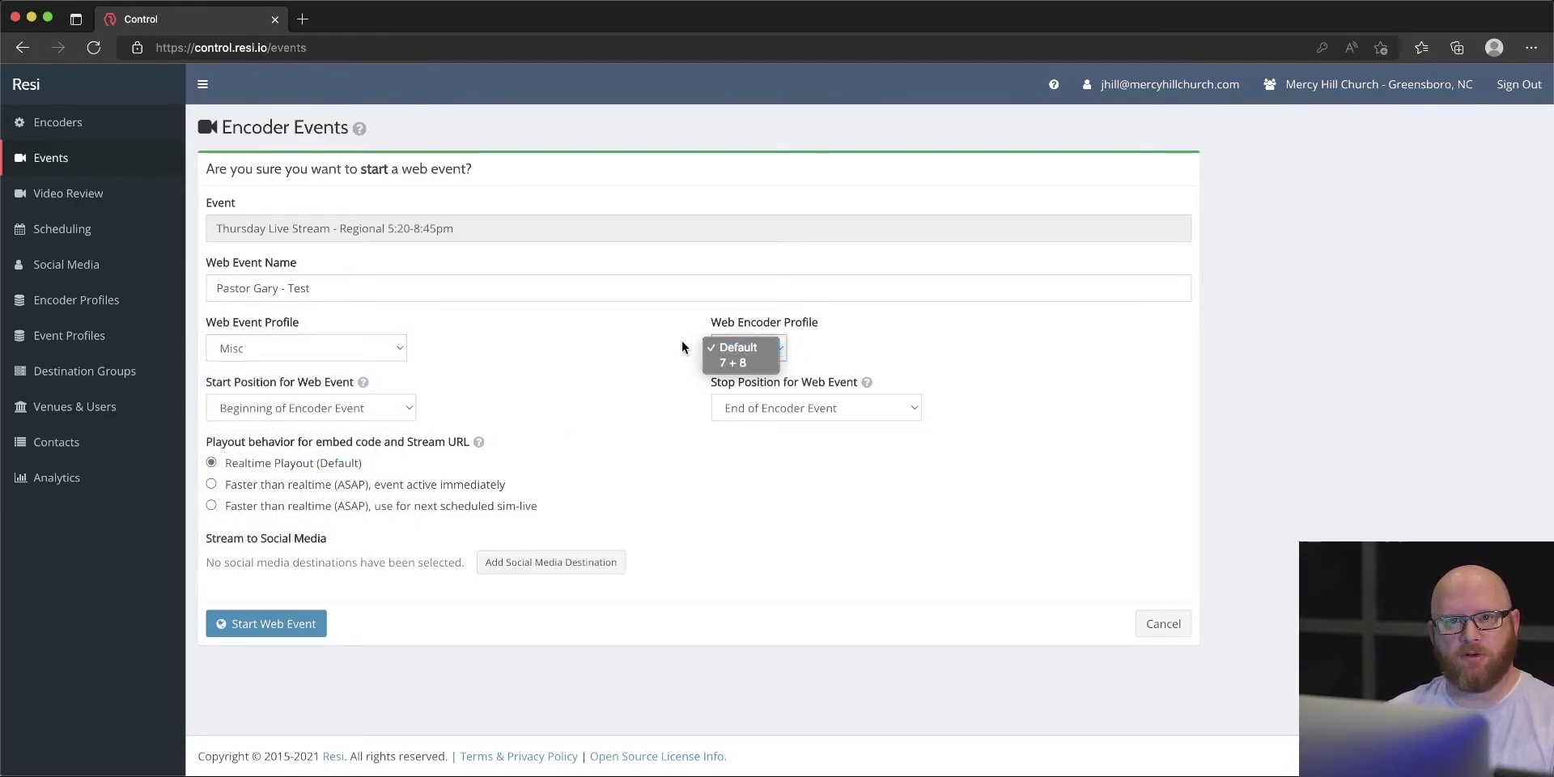
left_click(731, 368)
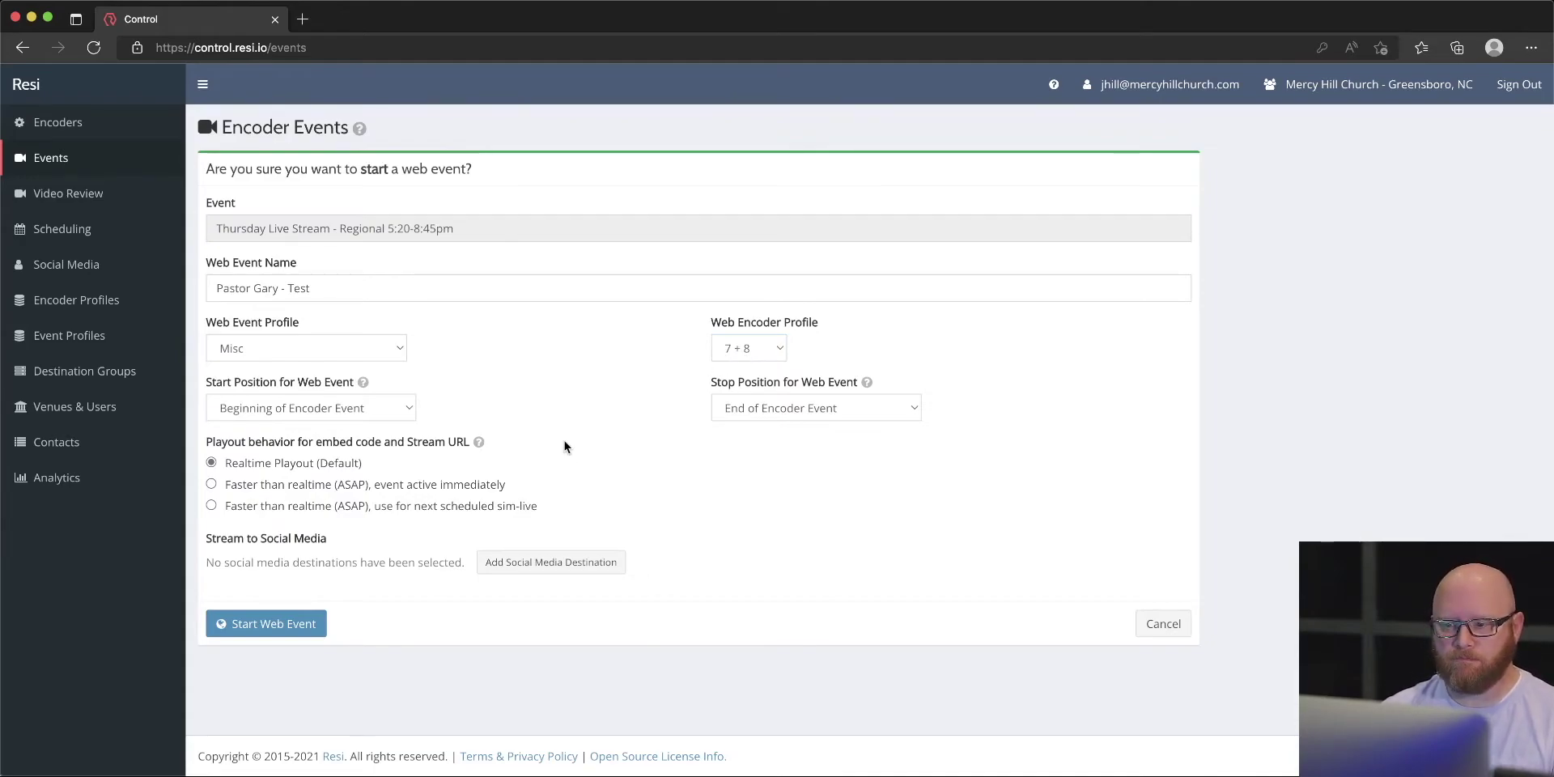
Step: Set the web event to start at the pastor's 01:27:53.239 start cue and stop at his 01:30:20.968 end cue
left_click(404, 409)
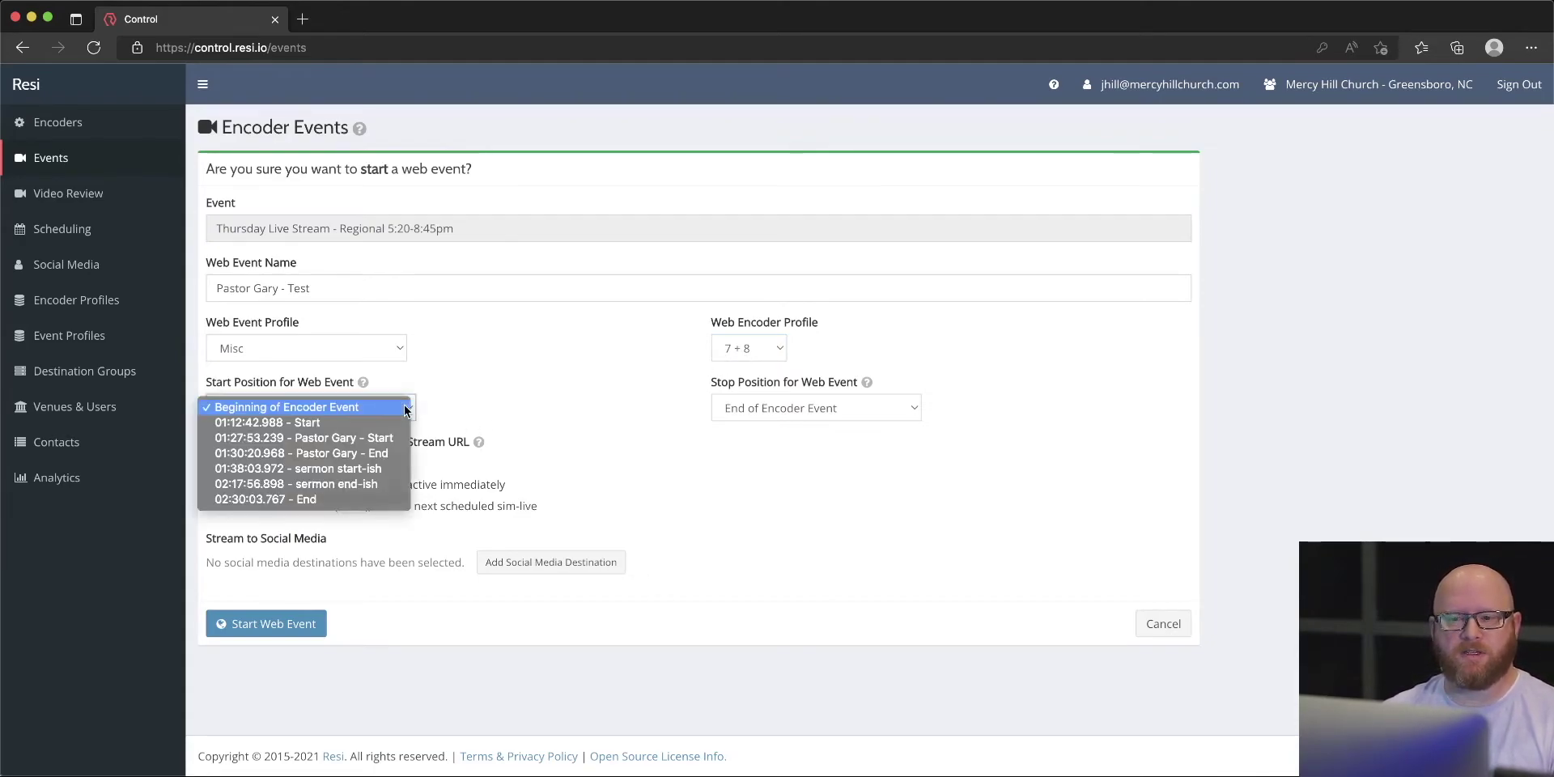
left_click(328, 438)
left_click(863, 410)
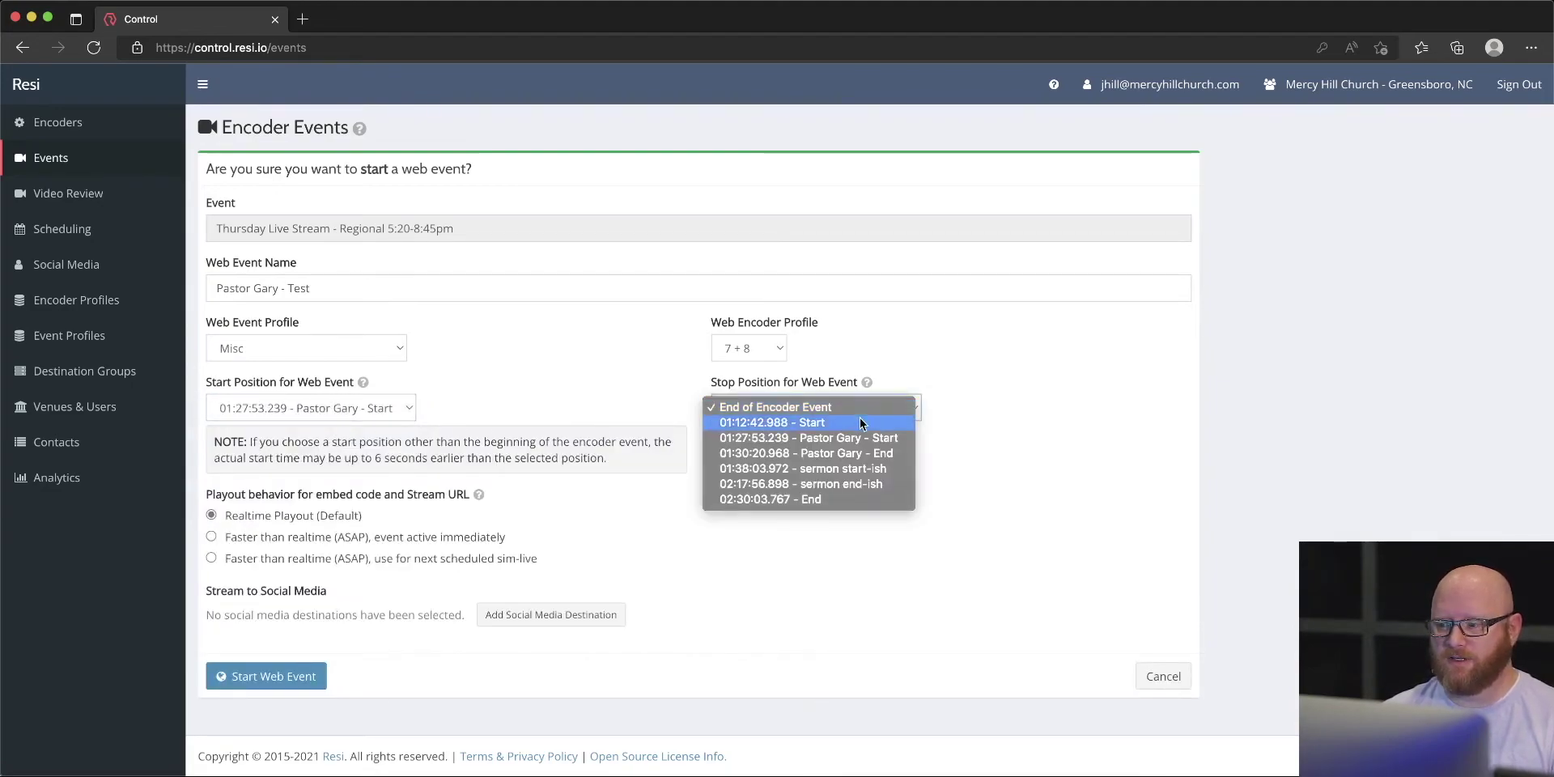
left_click(864, 456)
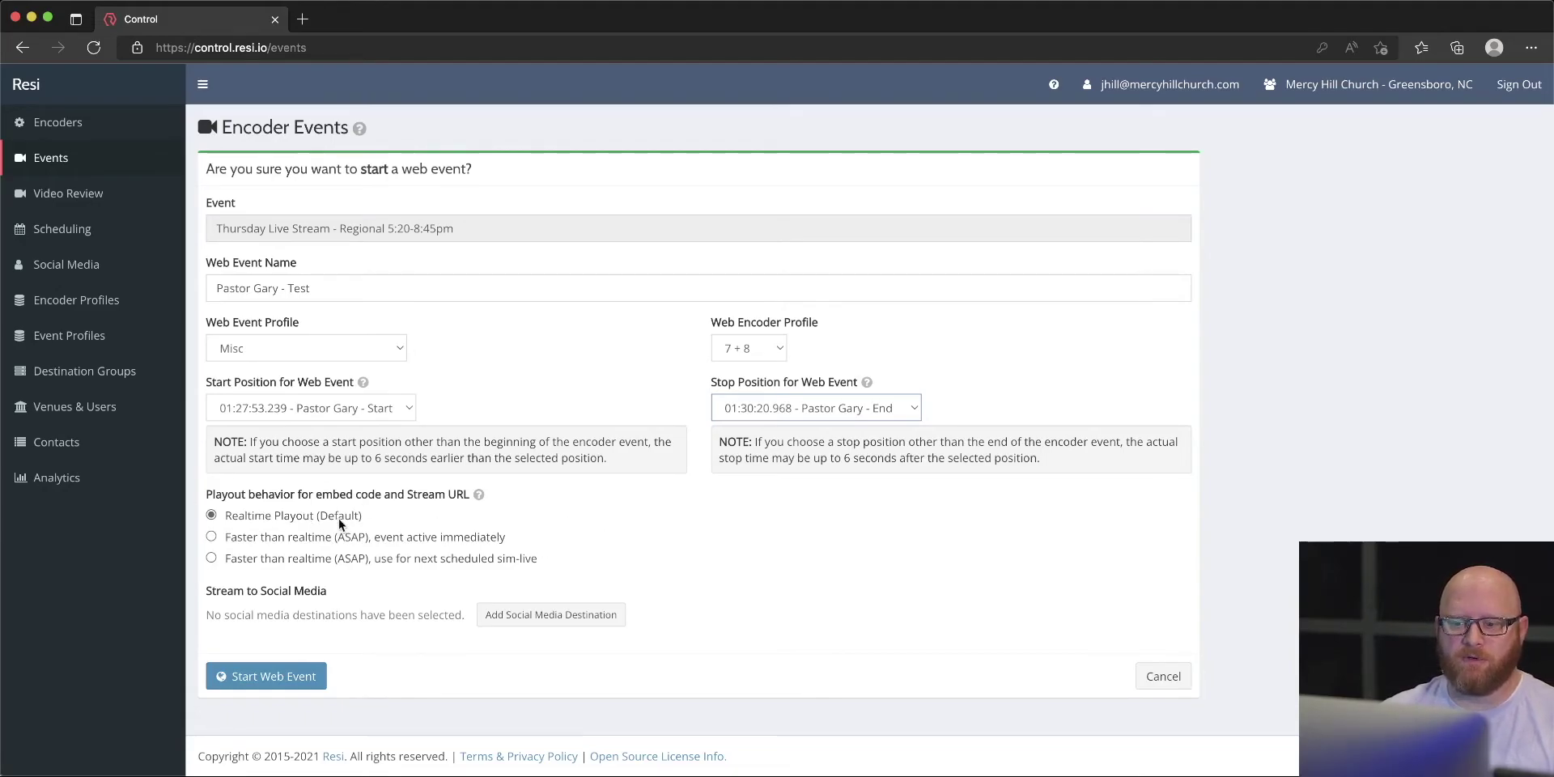
Step: Add a social media destination for the [YouTube] Production Team account with its privacy set to Unlisted
left_click(542, 615)
left_click(641, 186)
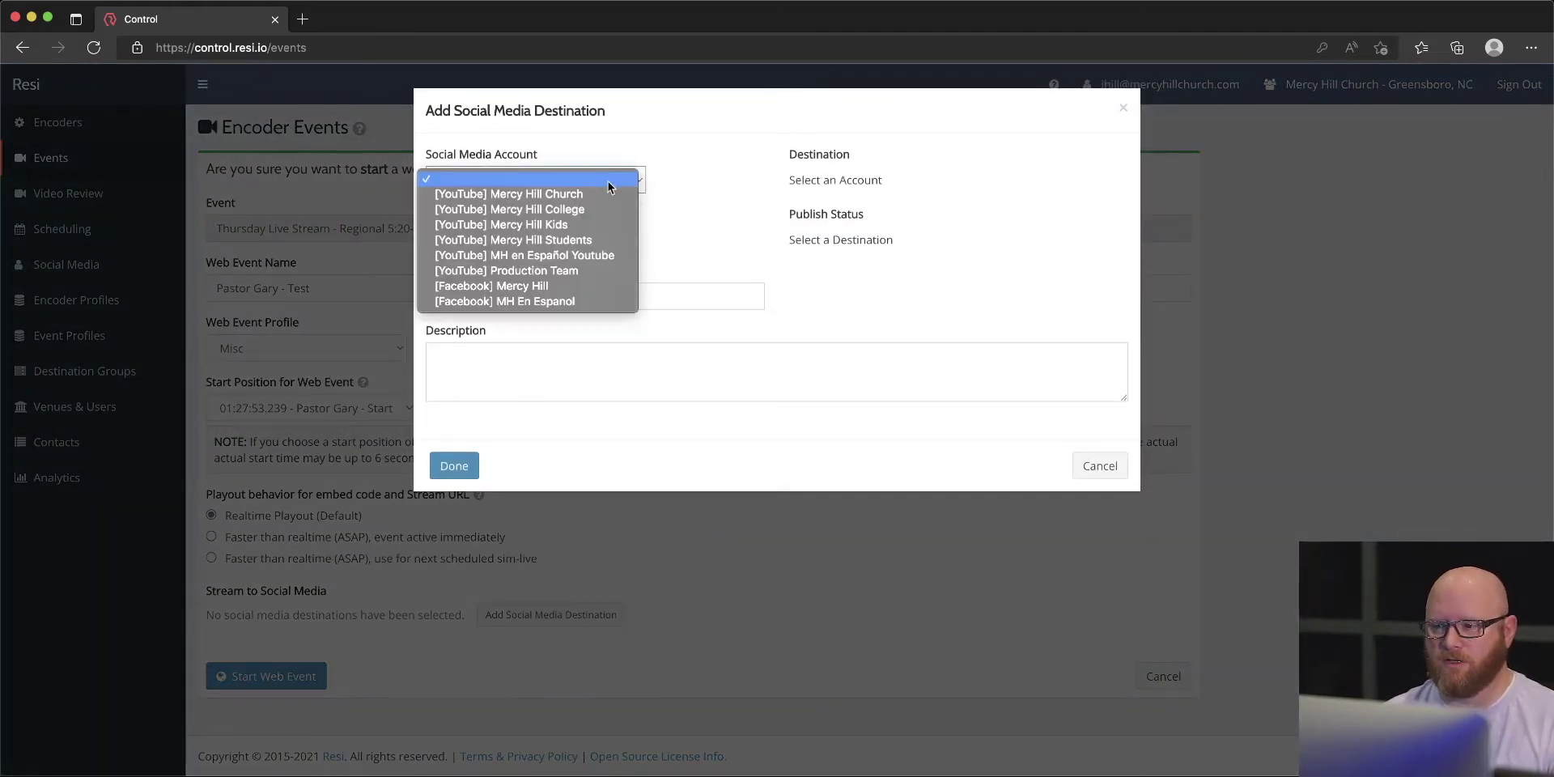
left_click(531, 272)
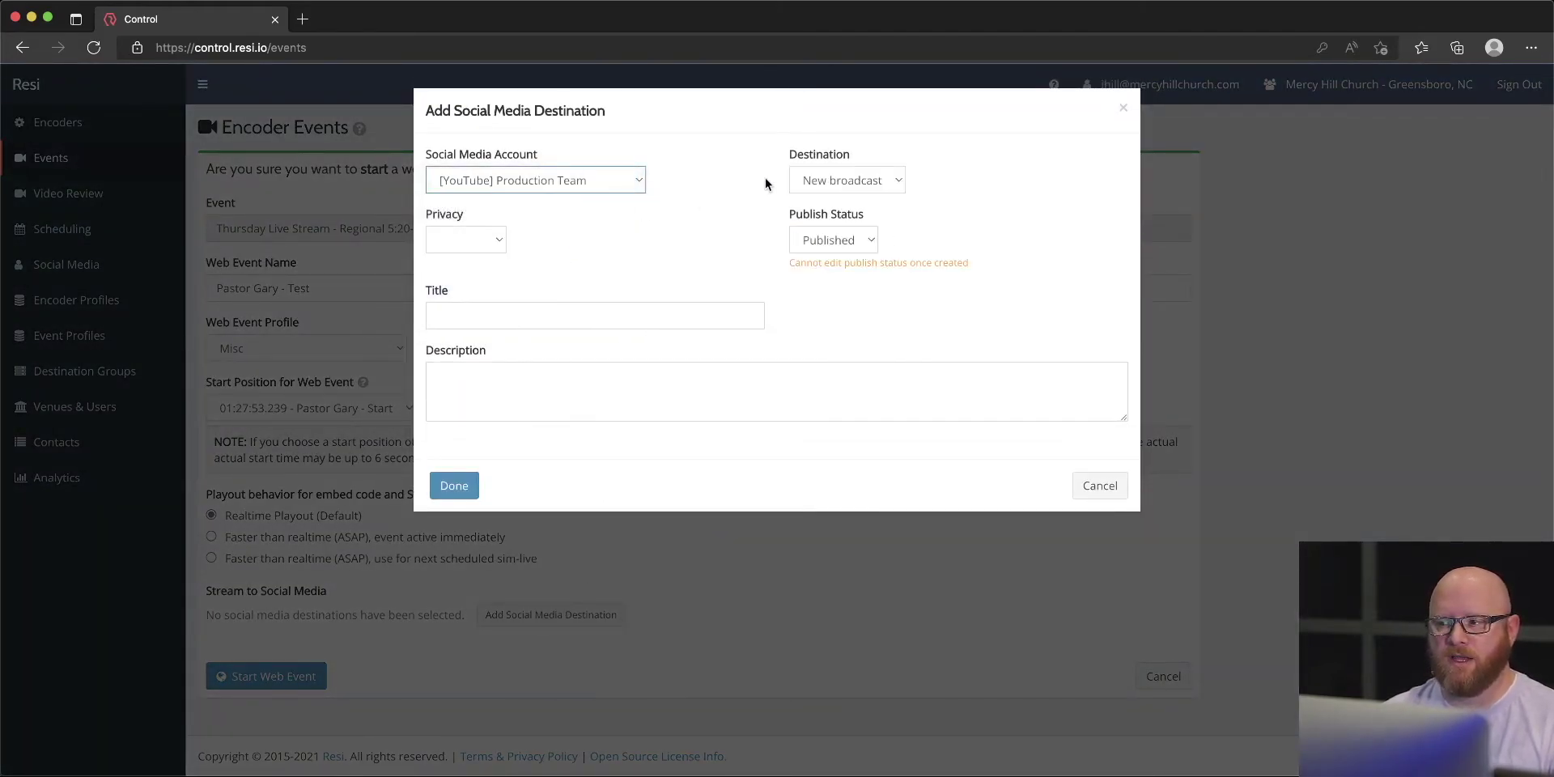
left_click(487, 241)
left_click(429, 280)
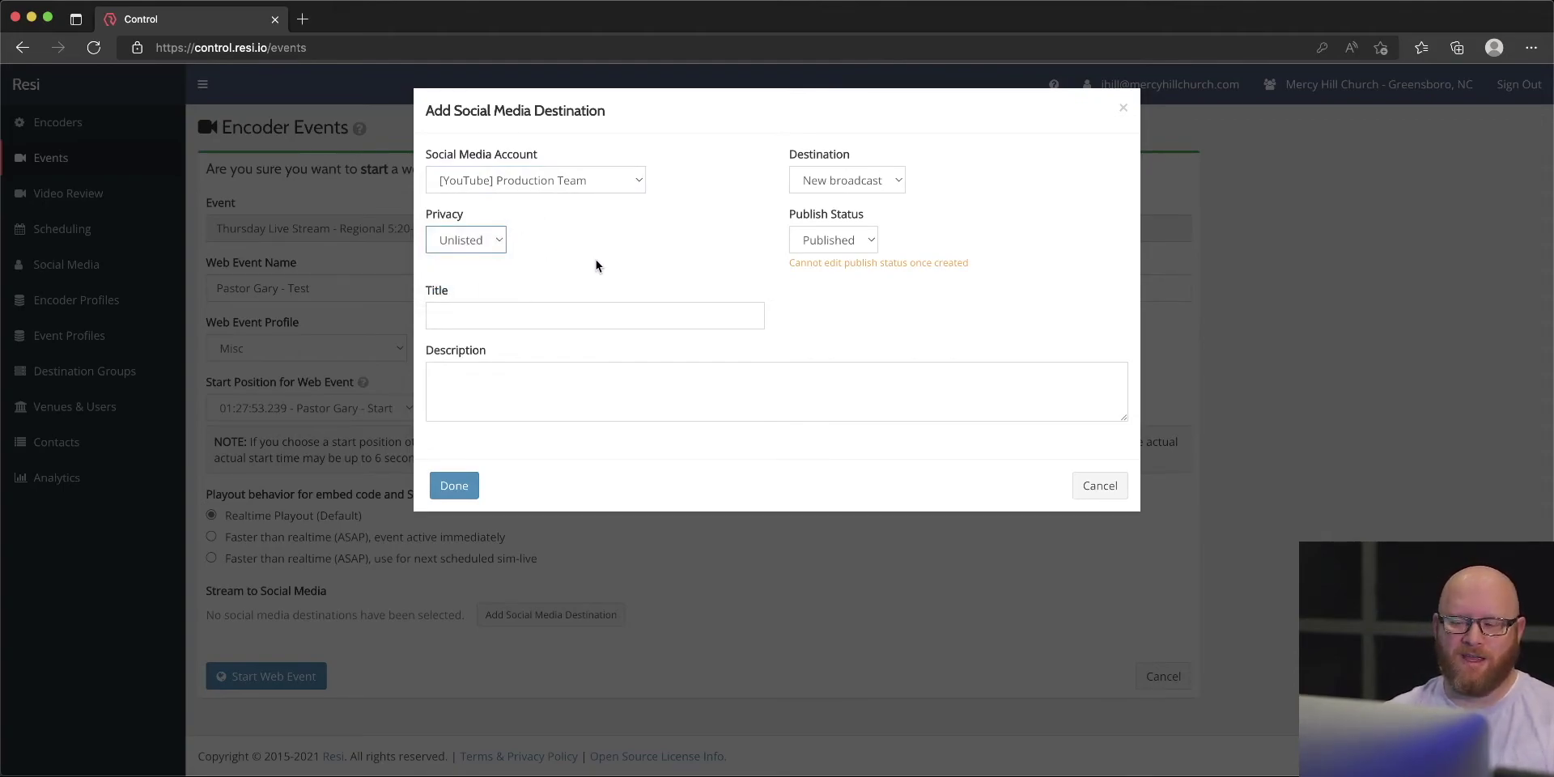
Step: Title the broadcast with the pastor's name followed by "bring the Word" and enter "Description" as its description
left_click(584, 312)
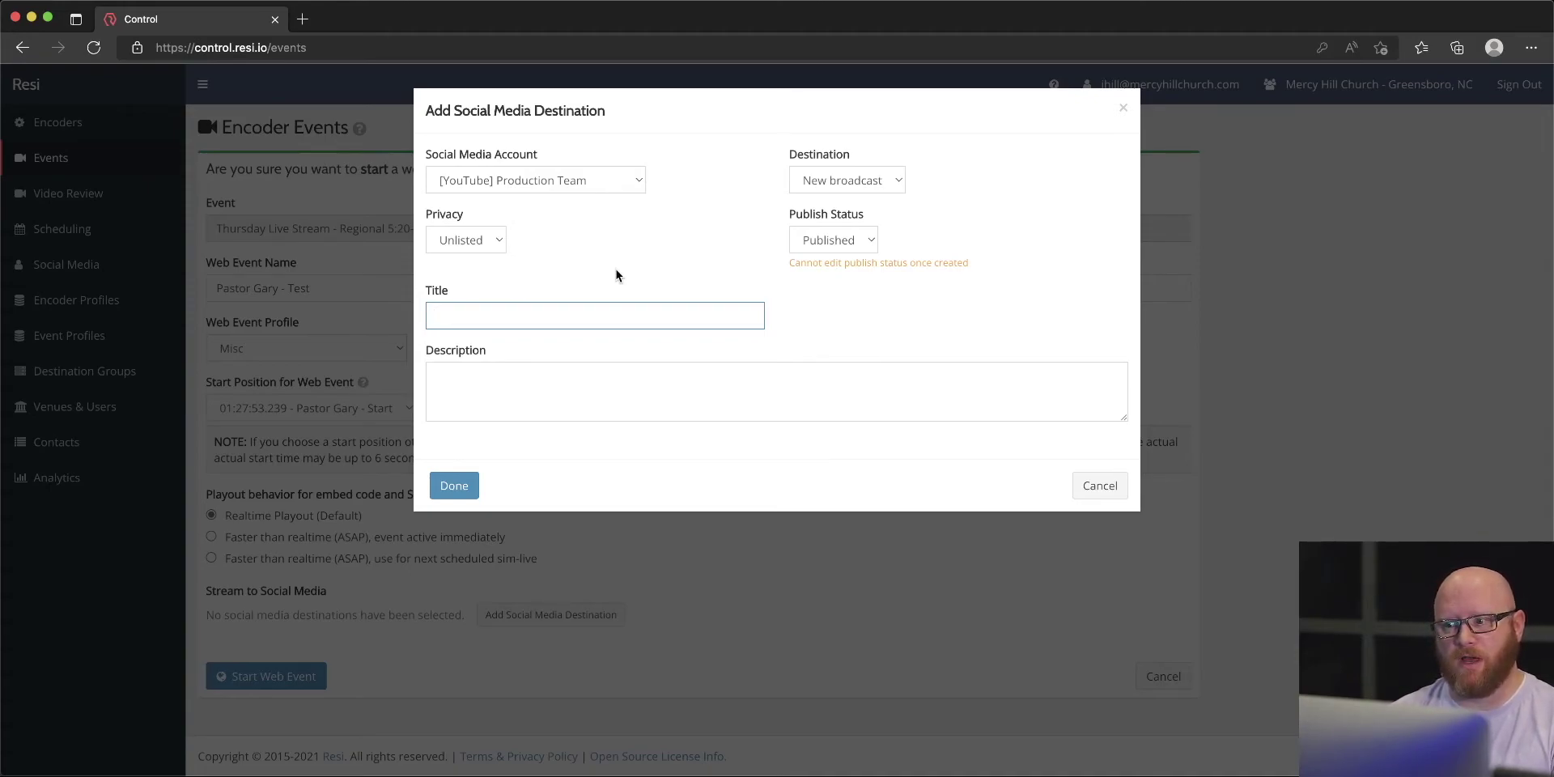
type("Pastor")
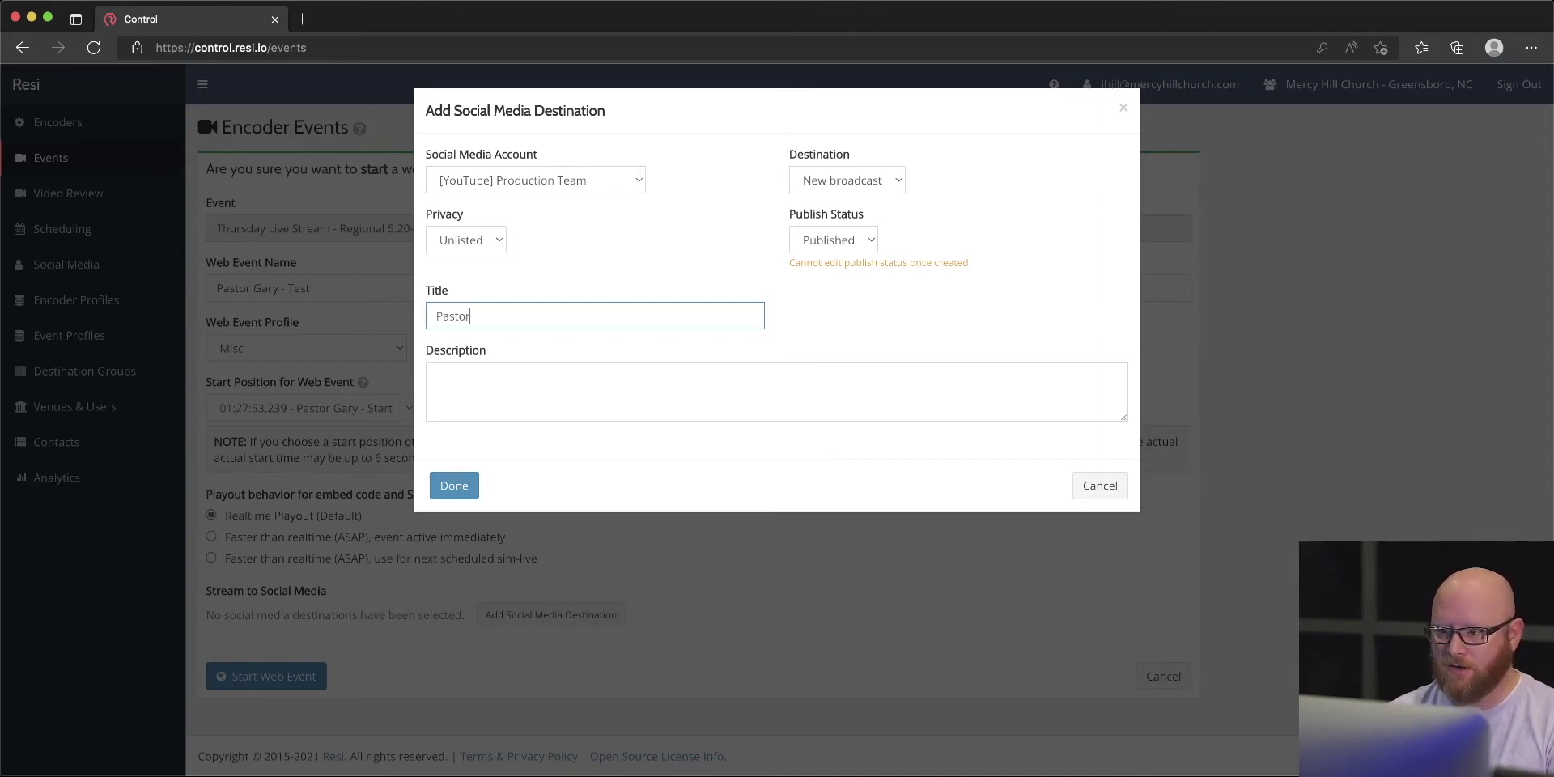
type(" Gary bring")
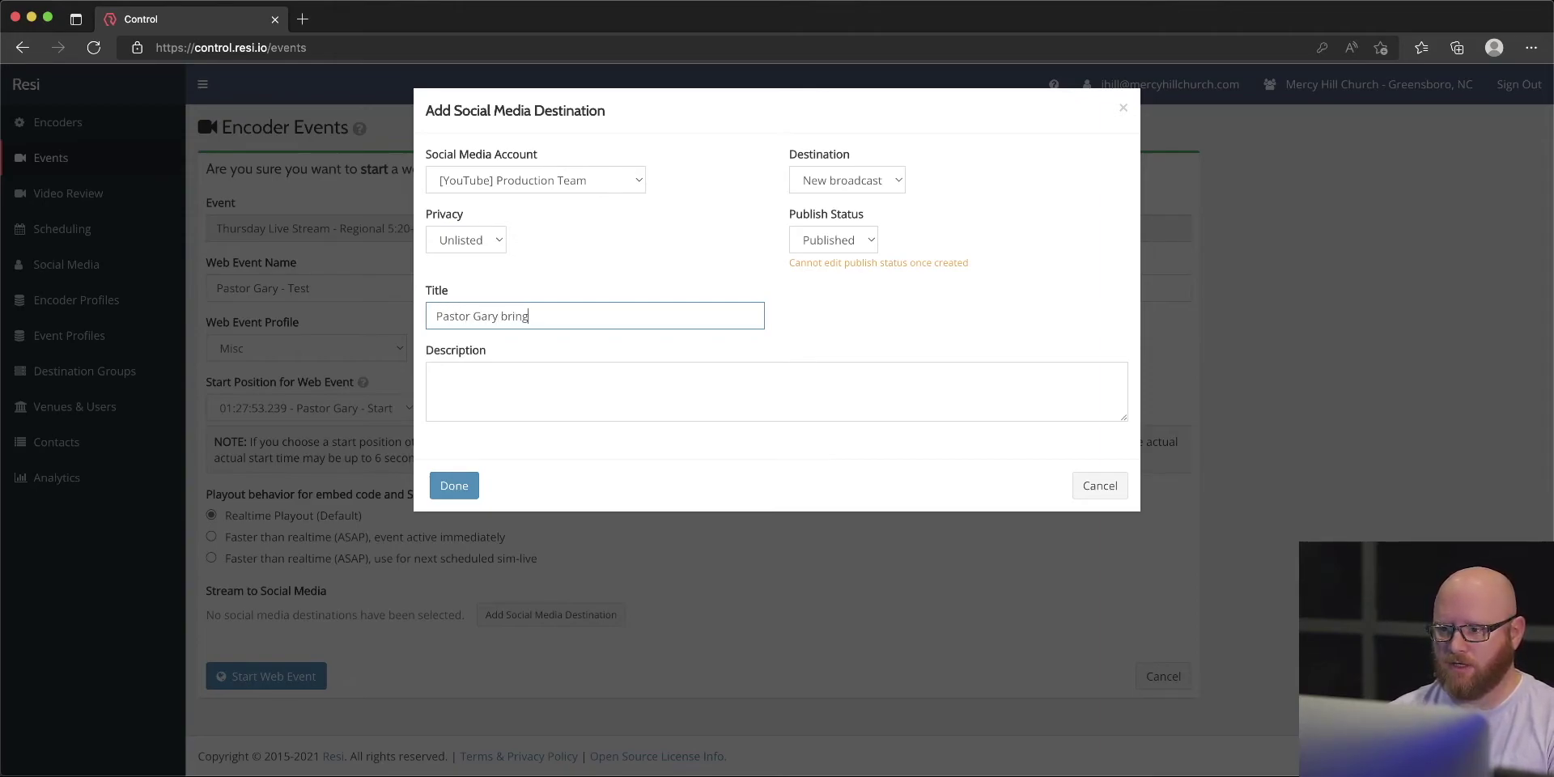
type(" the Word")
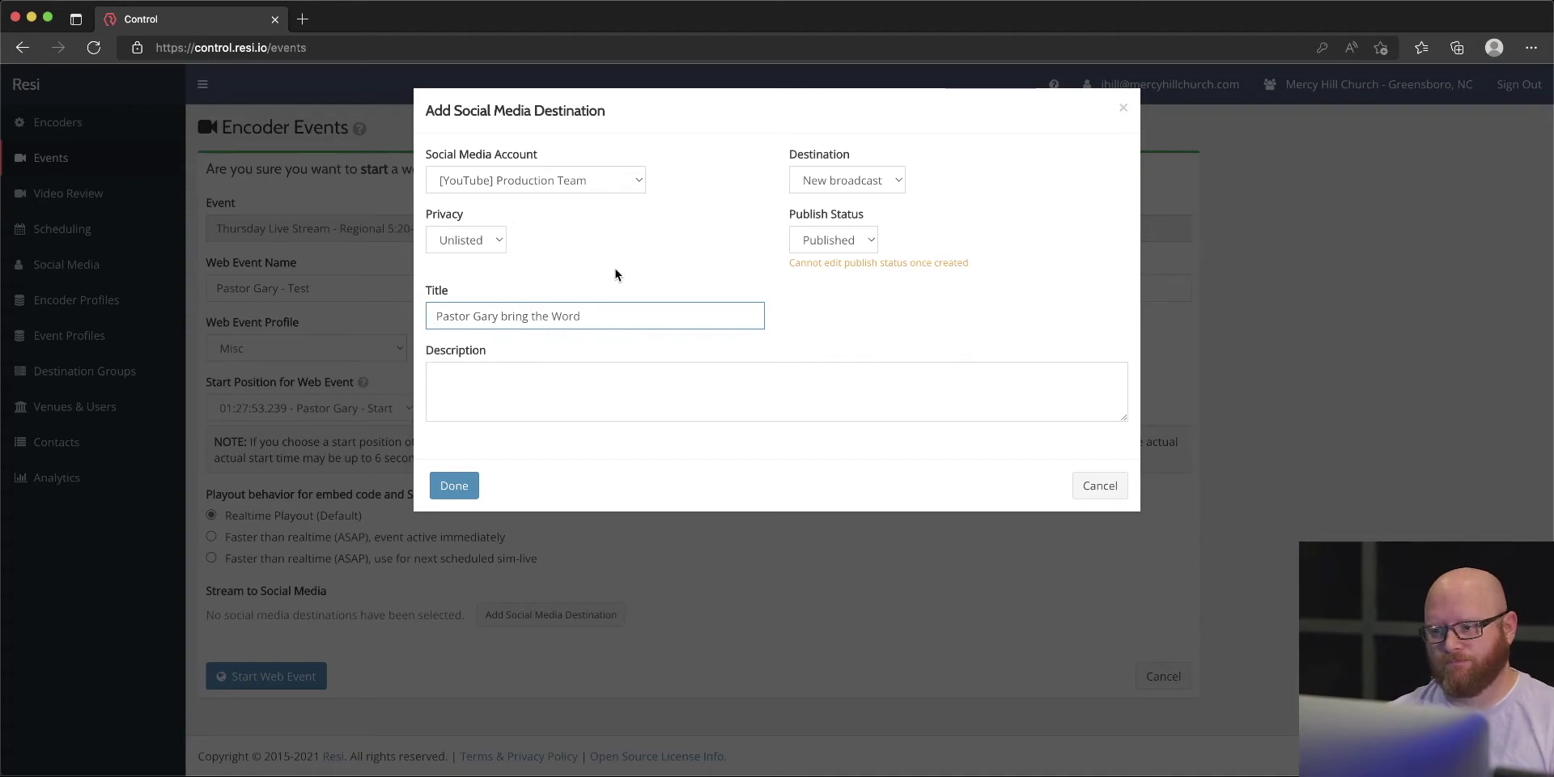
left_click(626, 368)
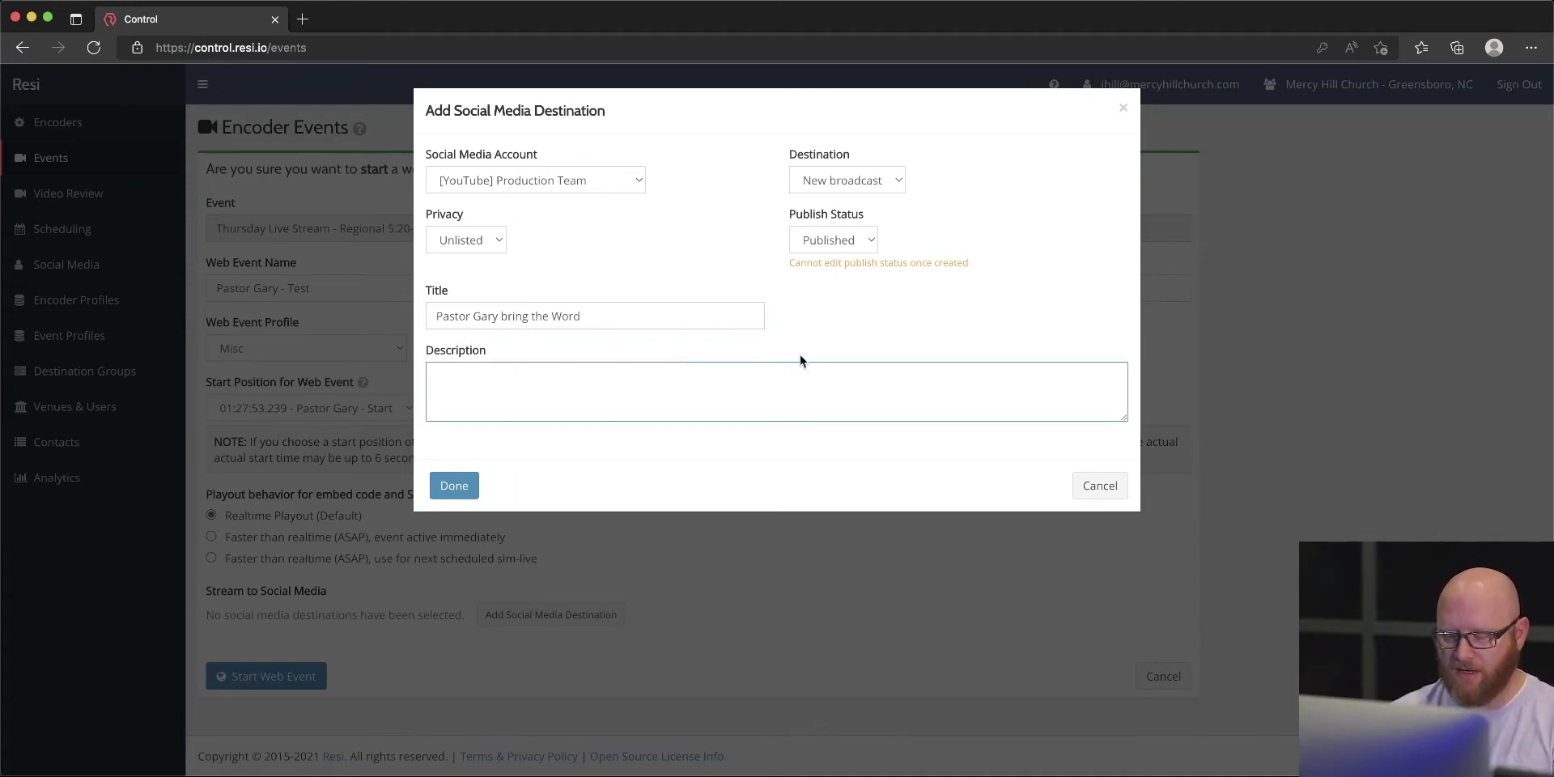
type("Descri")
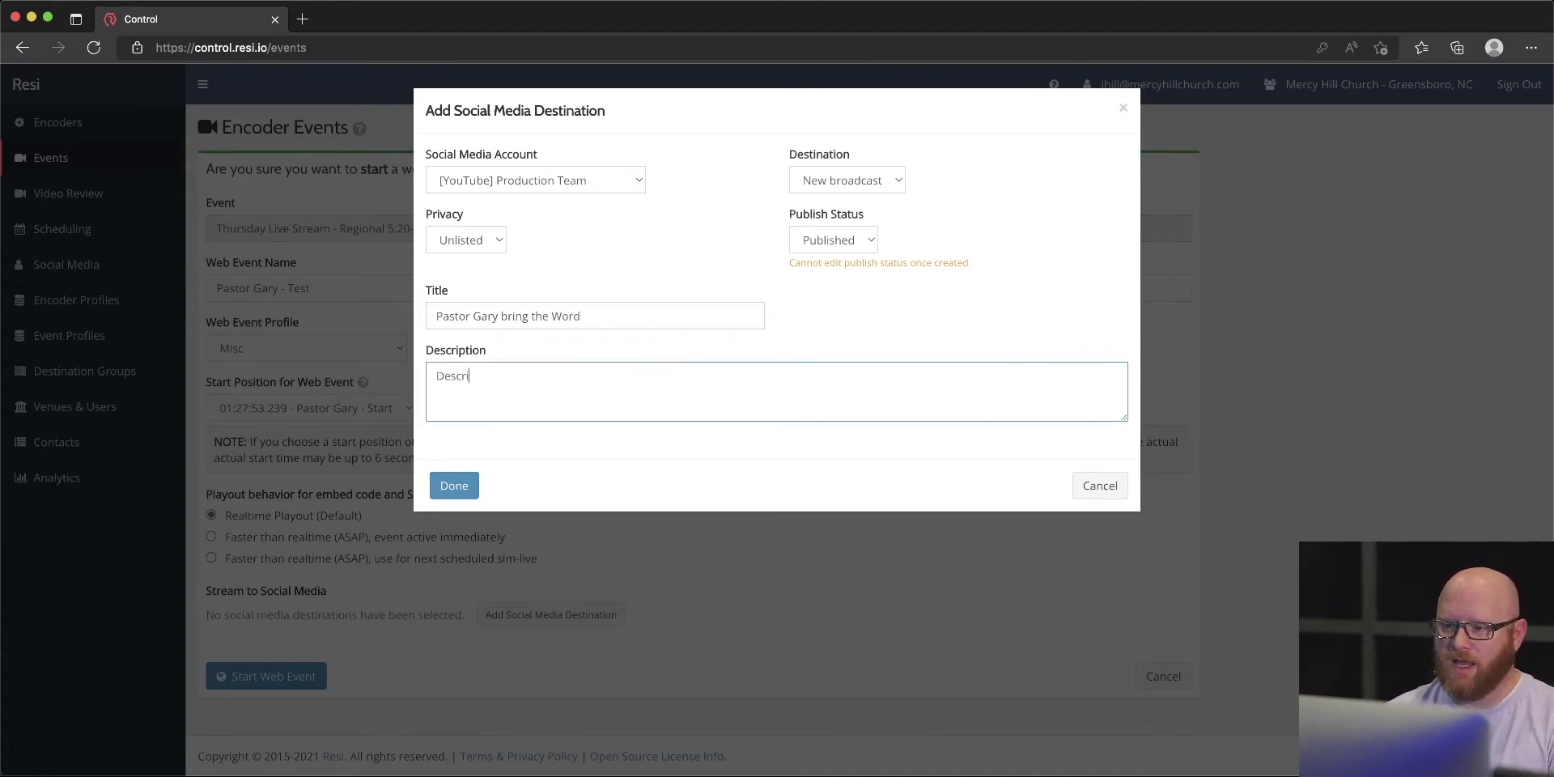
type("ption")
Step: Save the YouTube destination and start the web event, checking its entry in the Web Events list
left_click(450, 489)
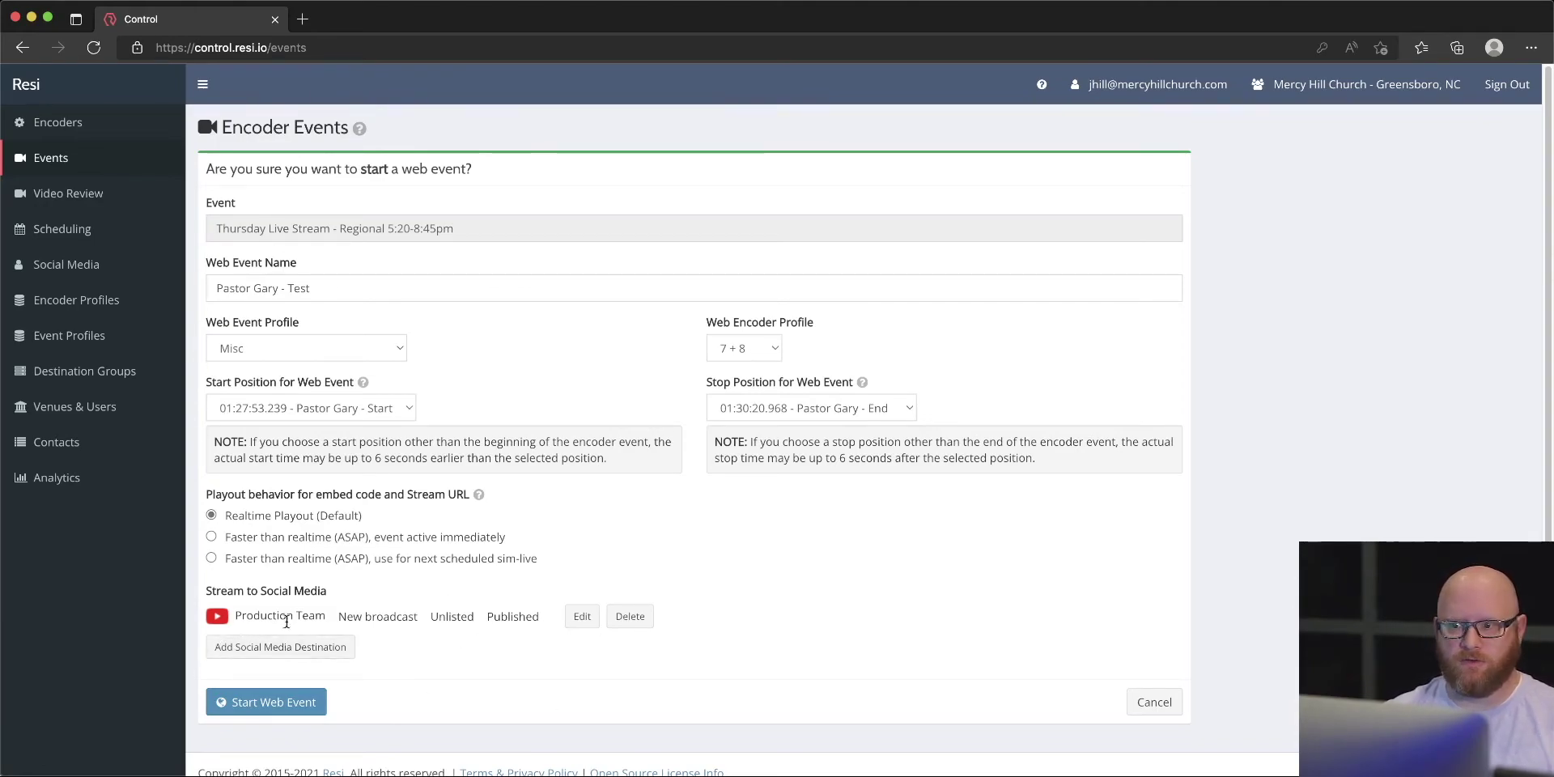
left_click(249, 703)
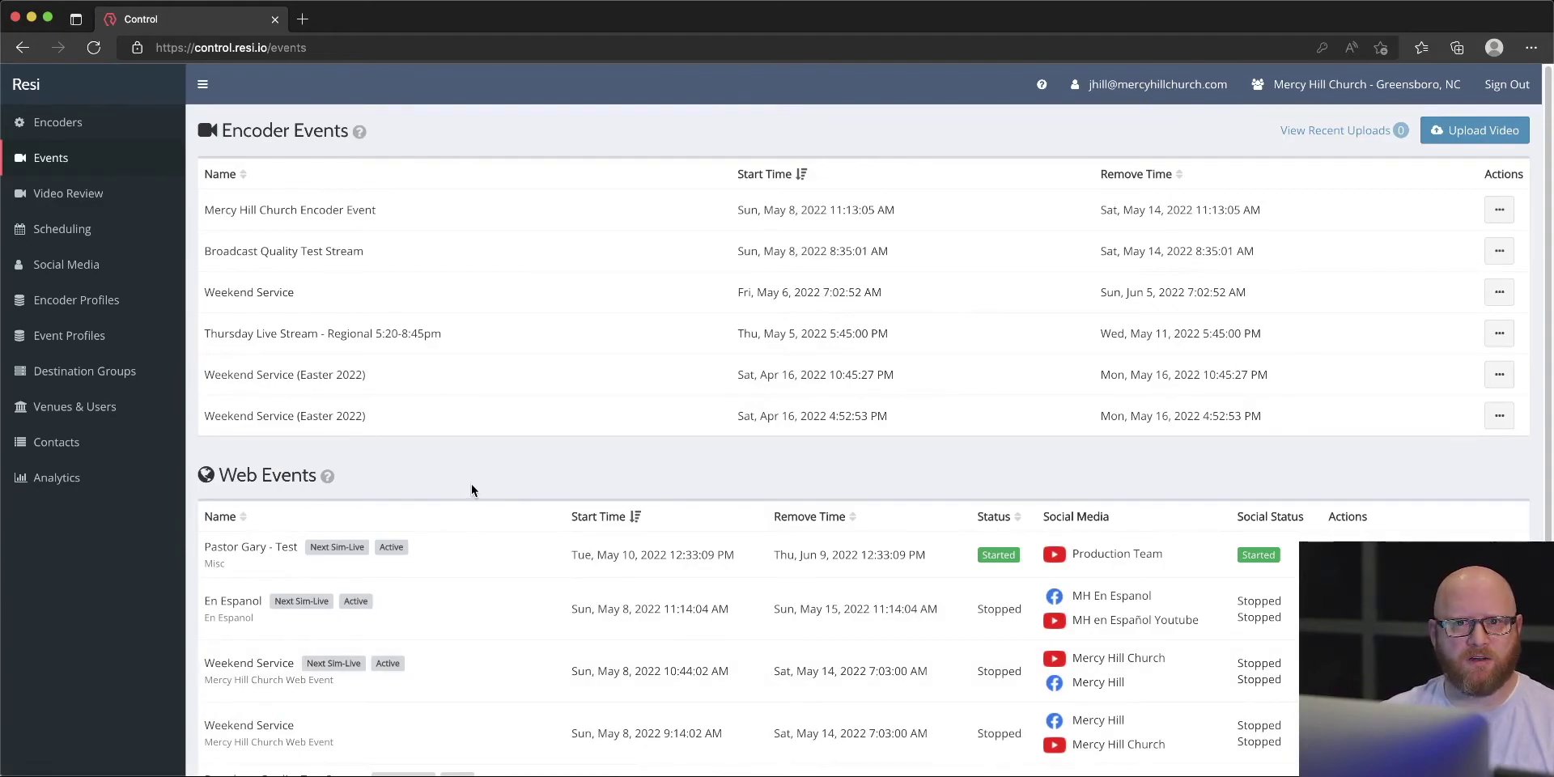
scroll(473, 484, "down", 1)
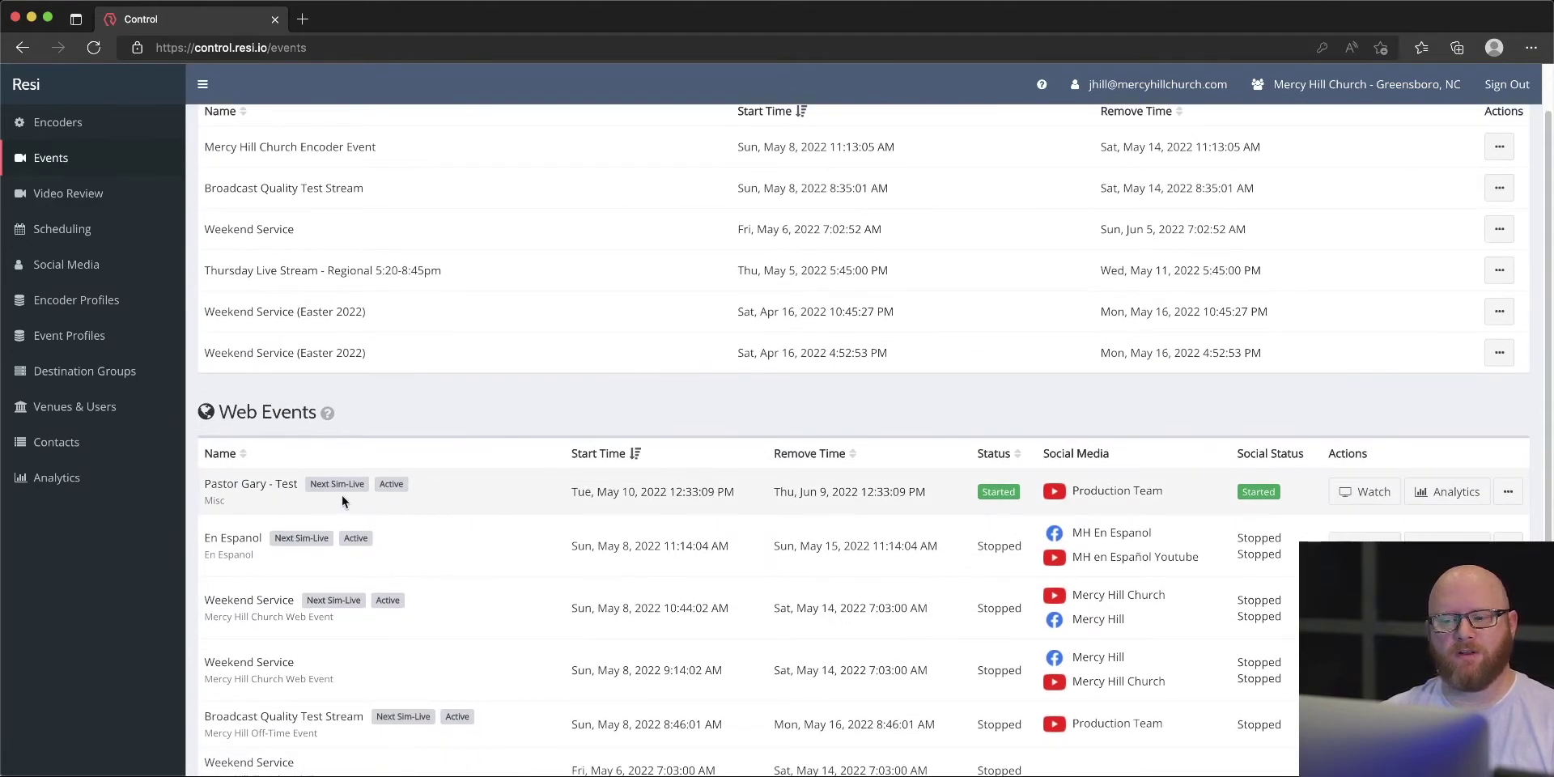